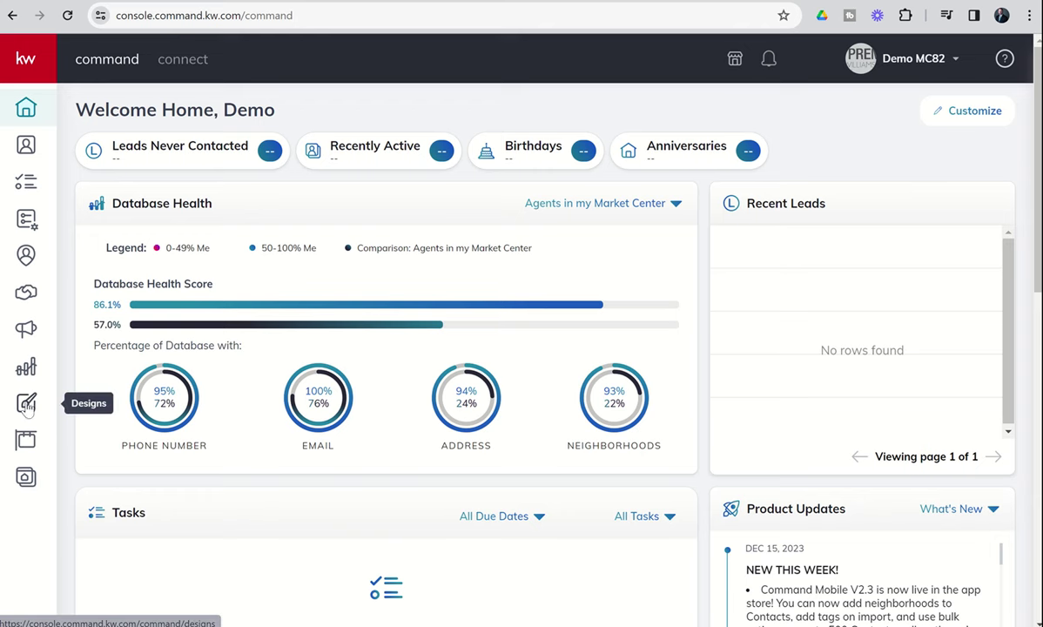
Create a new Email design from the Designs section and continue to its template choices.
left_click(27, 405)
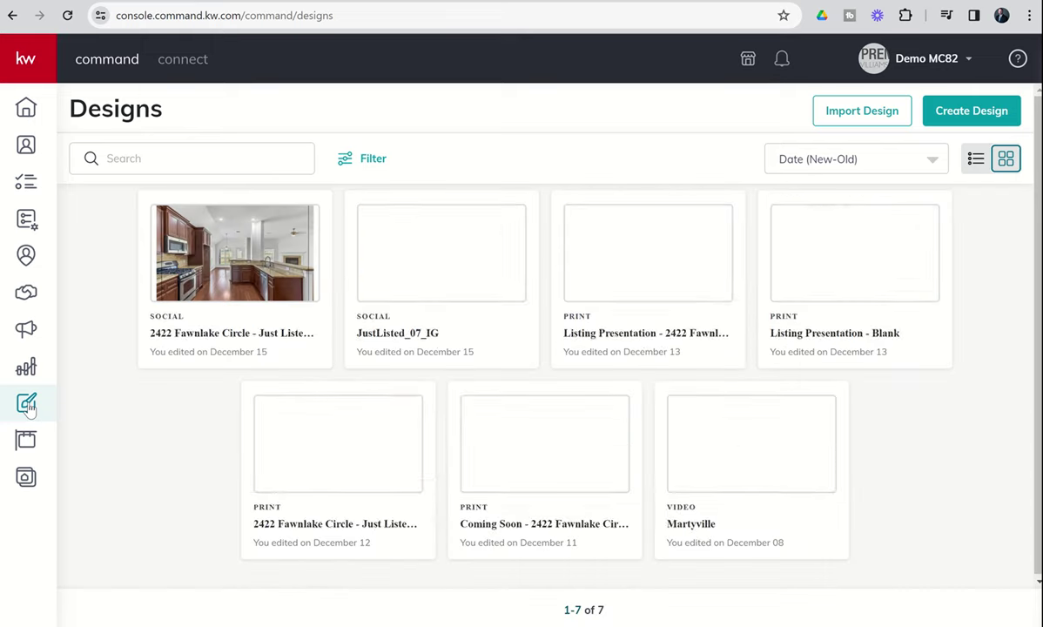
left_click(955, 115)
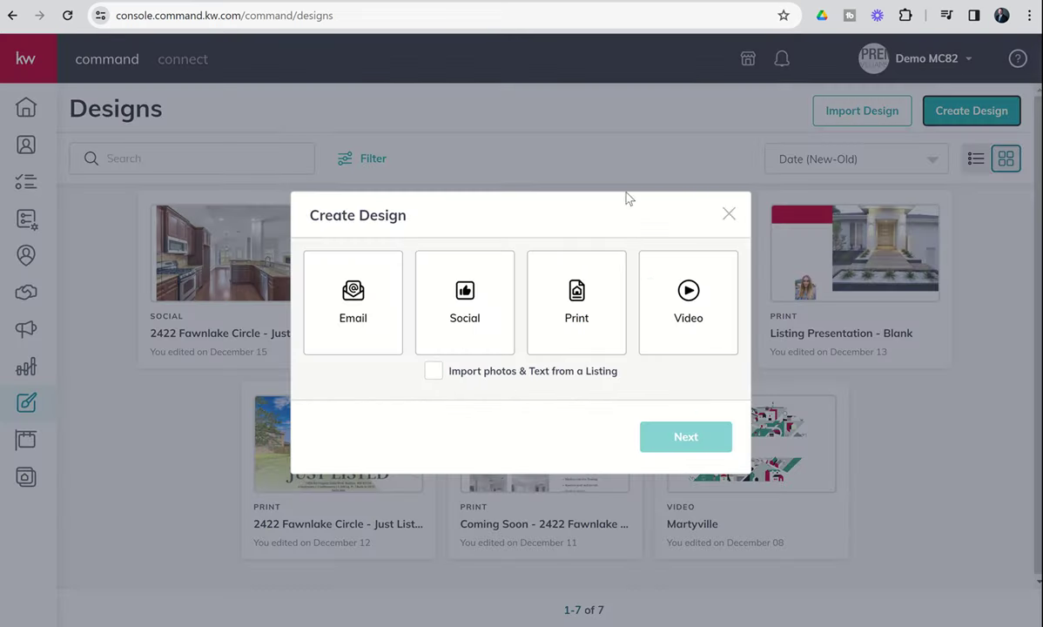
left_click(367, 291)
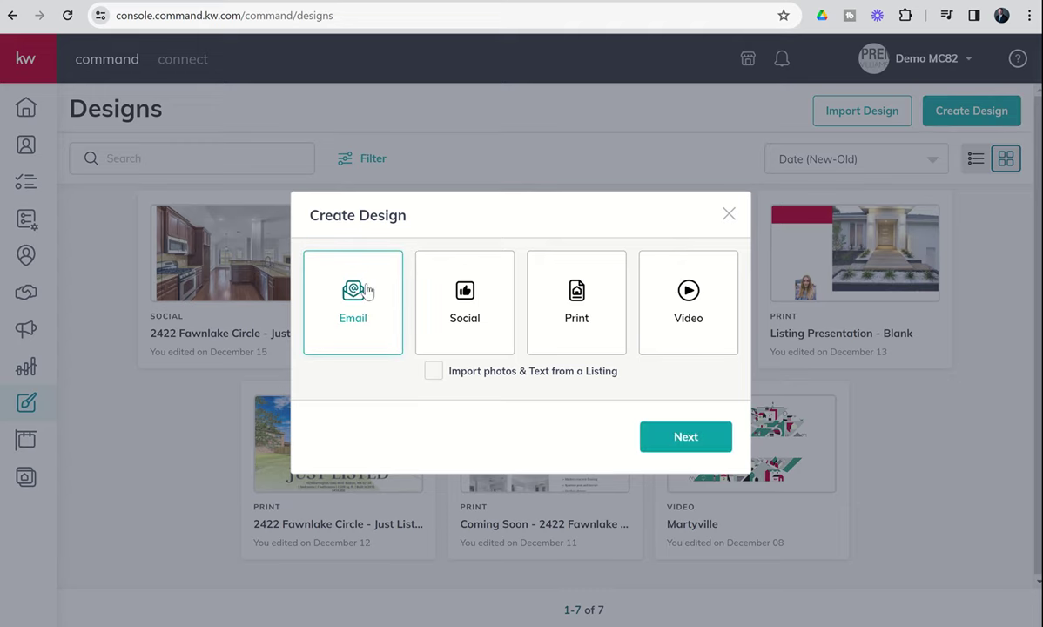
left_click(681, 435)
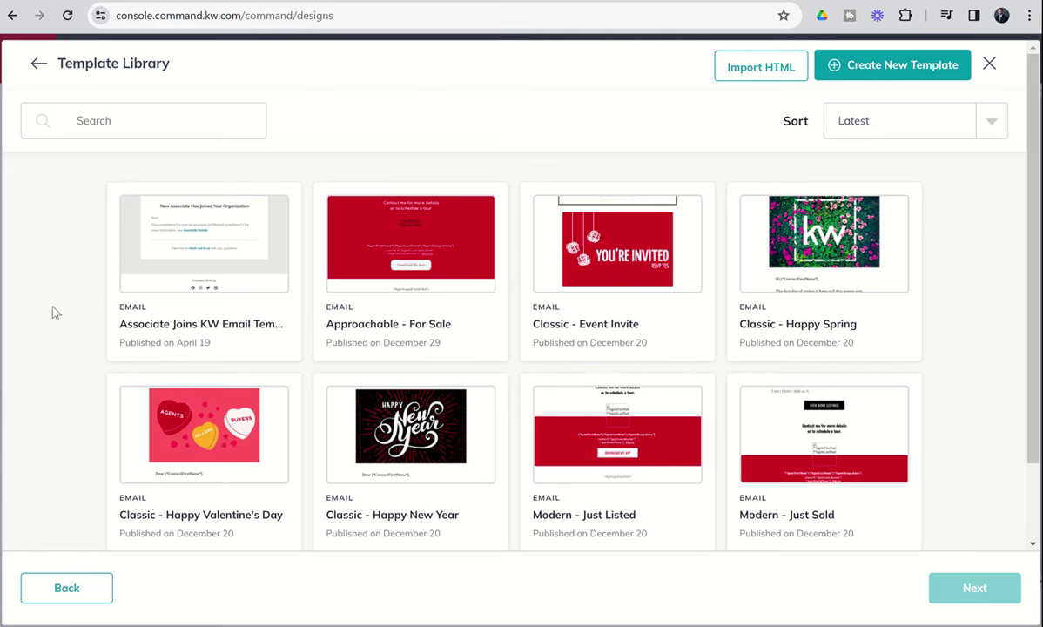
Load more email templates and pick the Modern - Just Listed template.
scroll(52, 312, "down", 2)
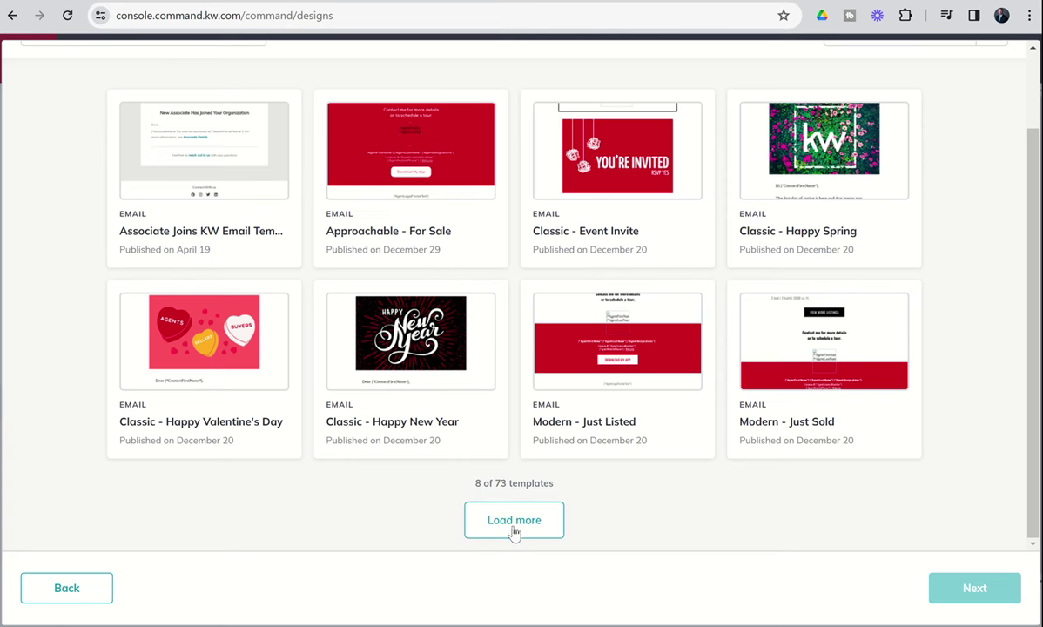
left_click(497, 522)
scroll(513, 525, "down", 3)
scroll(514, 526, "down", 2)
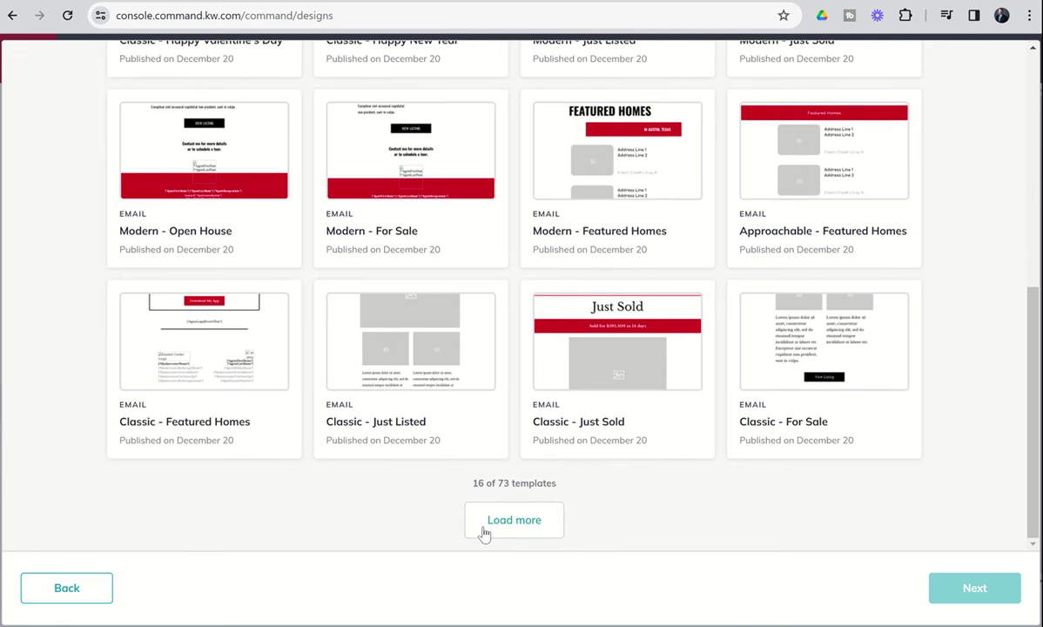
left_click(503, 526)
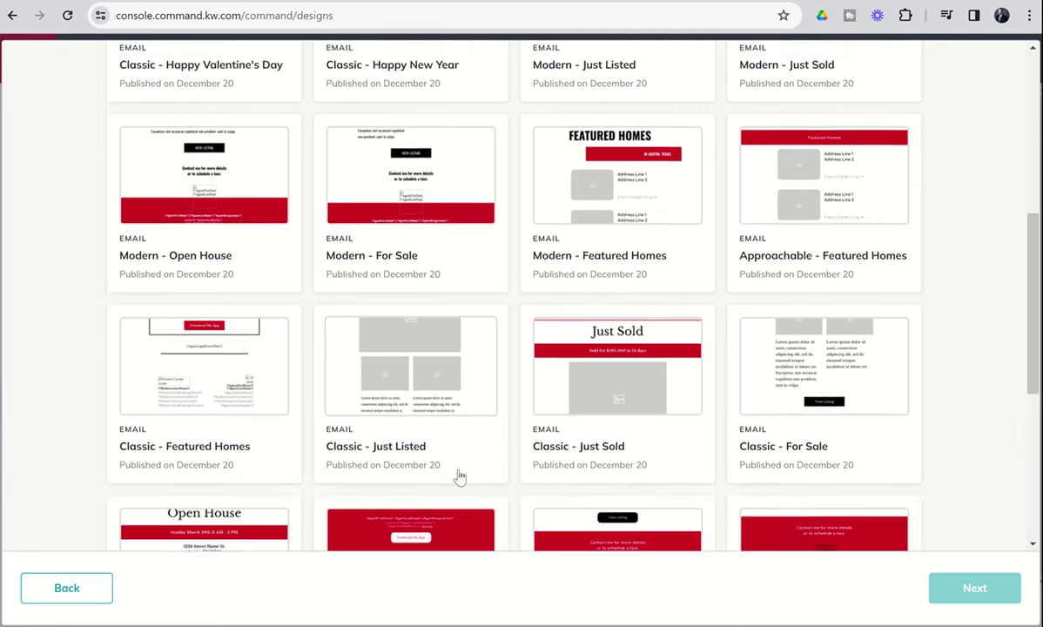
scroll(459, 472, "down", 5)
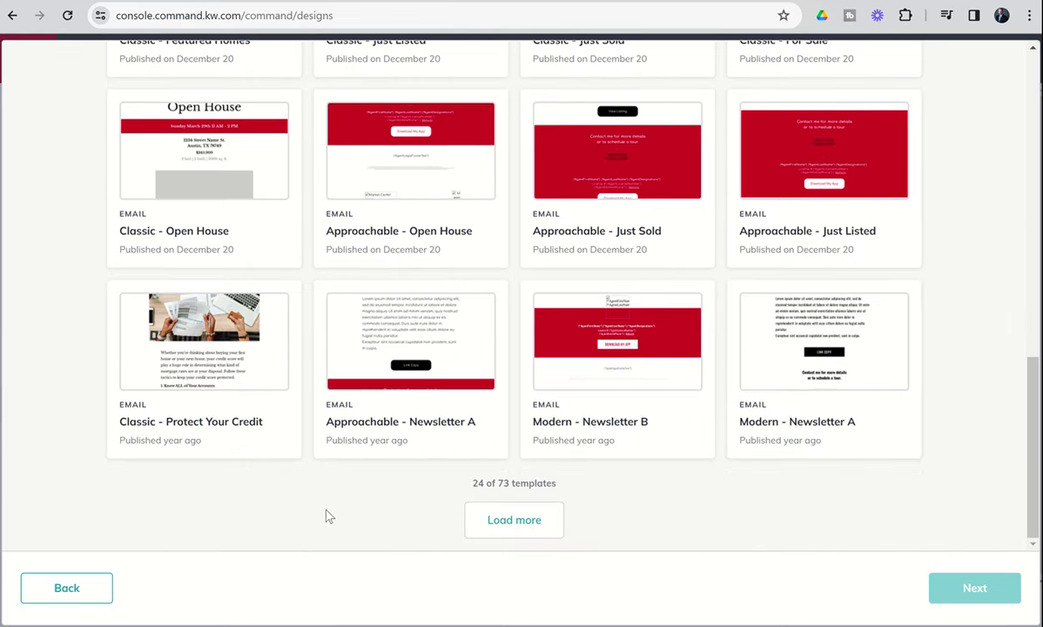
scroll(326, 514, "up", 2)
scroll(407, 342, "up", 5)
scroll(407, 342, "up", 5)
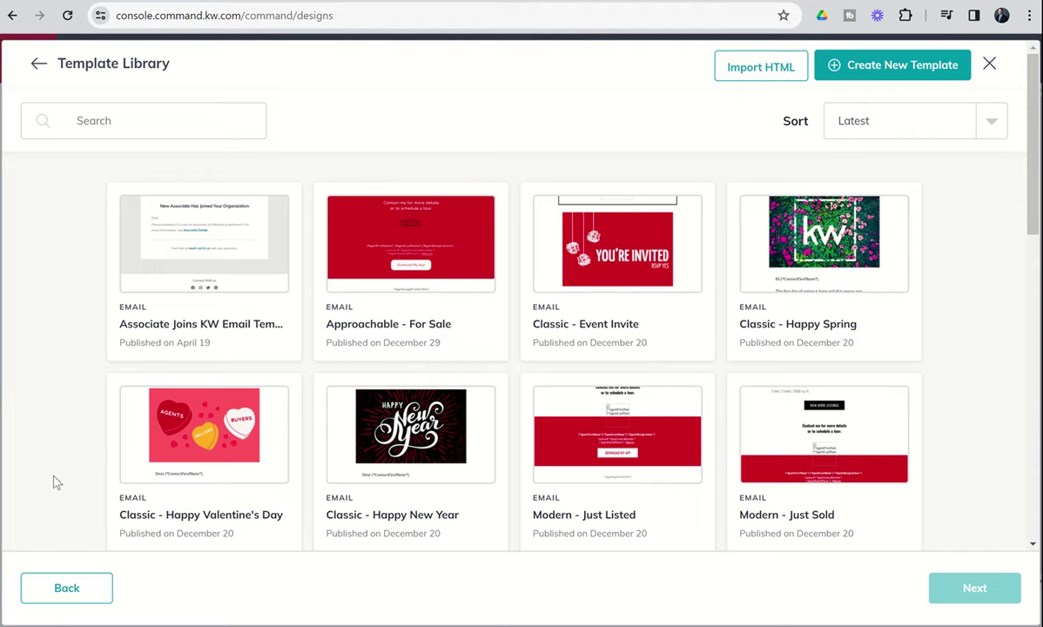
scroll(53, 475, "down", 1)
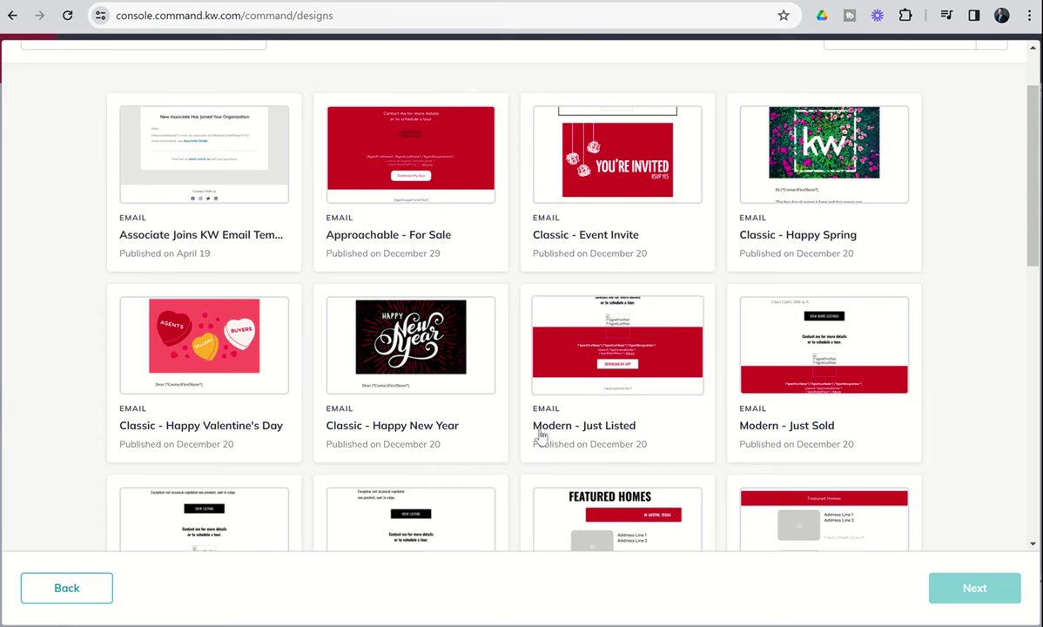
left_click(612, 378)
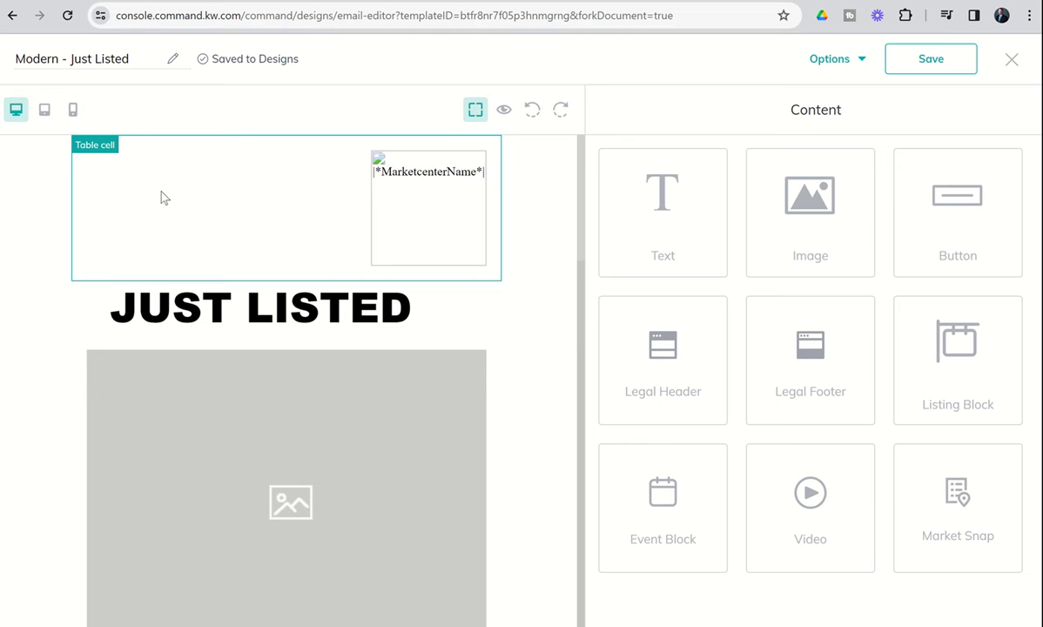
left_click(144, 63)
key("Left")
key("Left")
key("Left")
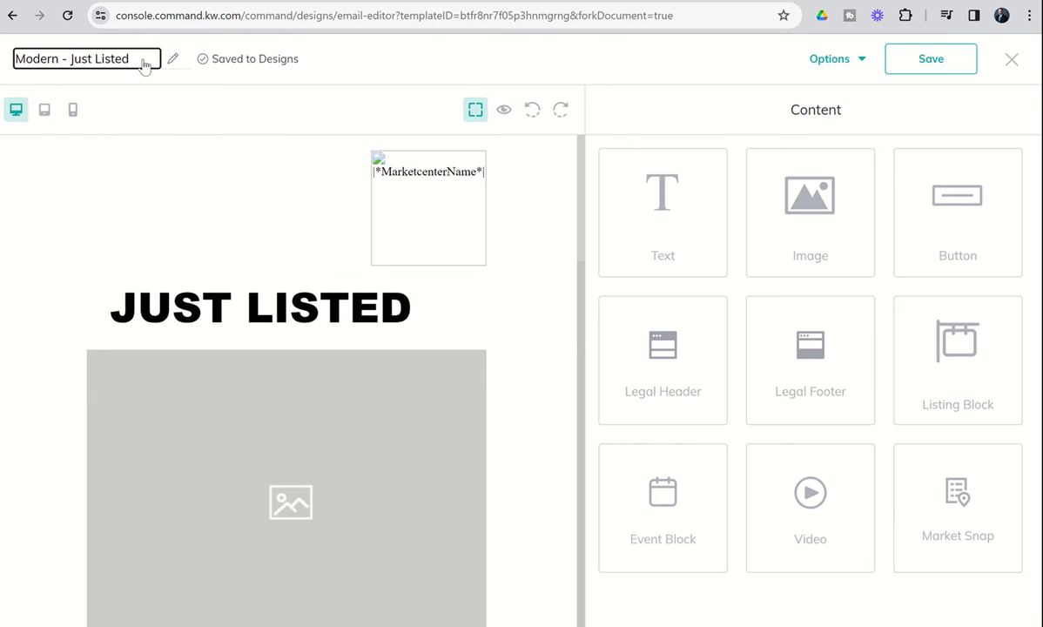
key("Left")
key("Left")
key("Left")
key("Left")
key("Left")
key("Left")
key("Left")
key("Left")
key("Left")
key("Left")
key("Left")
key("Left")
key("Left")
key("Left")
key("Left")
key("Left")
key("Left")
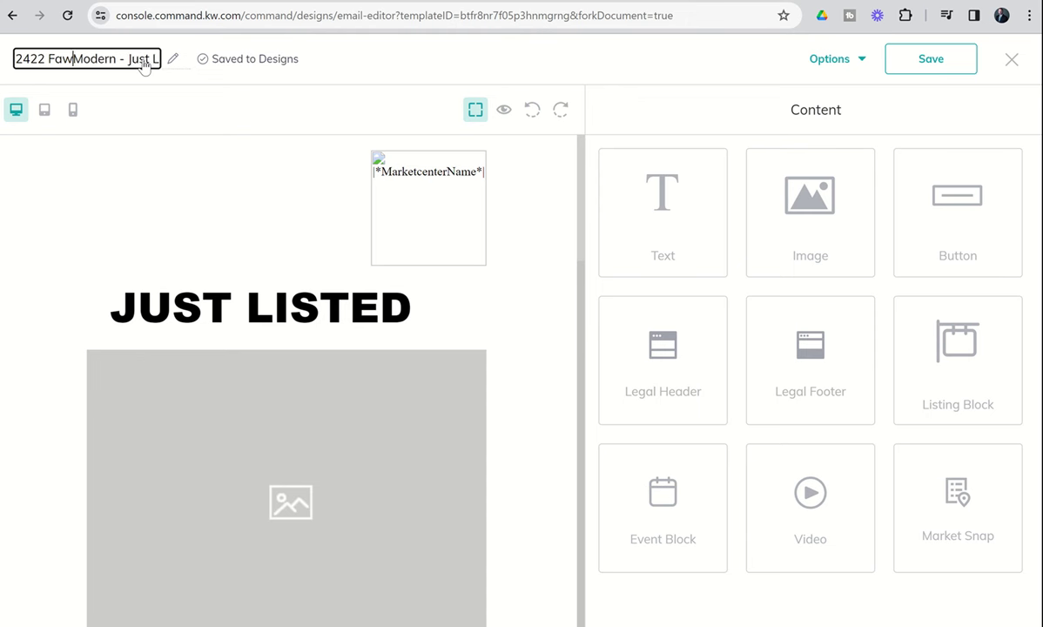
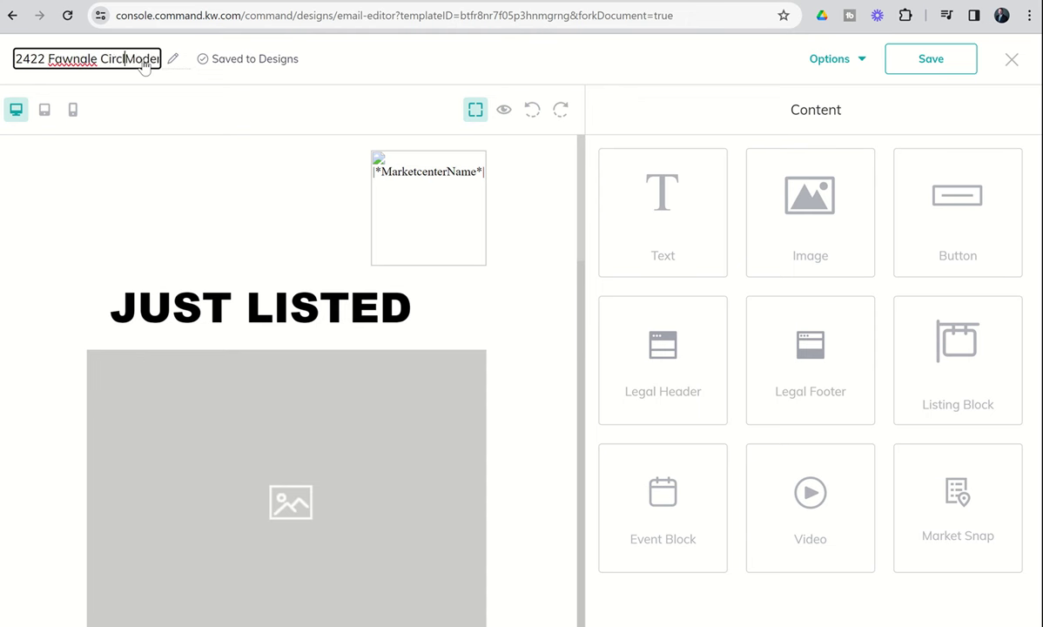
key("Left")
key("Left")
key("Left")
key("Left")
key("Left")
key("Left")
key("Left")
key("Left")
key("Left")
key("Left")
key("Left")
key("Left")
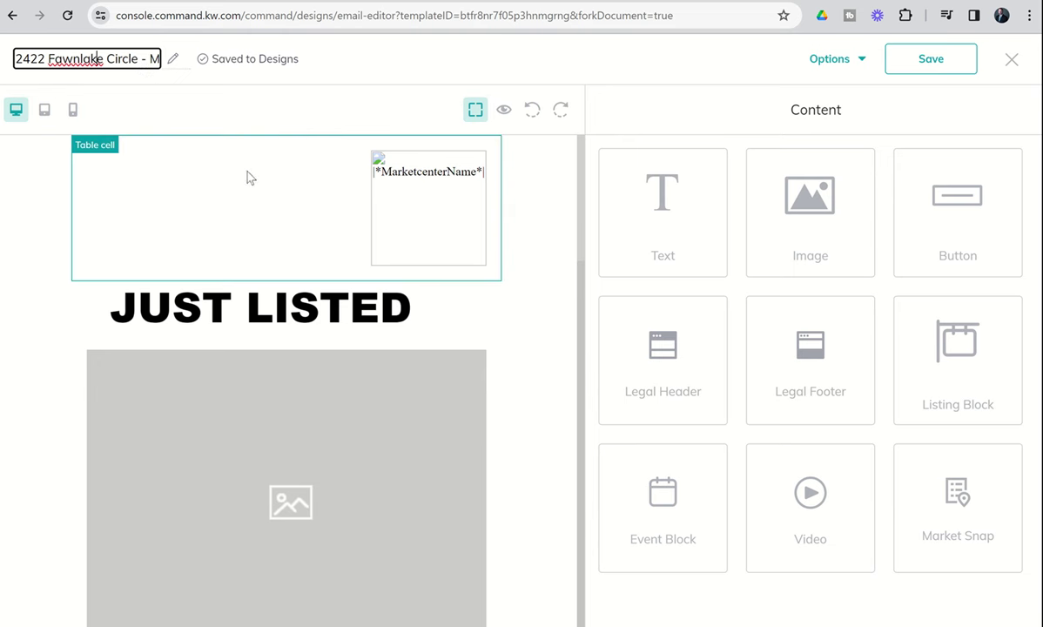
left_click(401, 75)
left_click(862, 67)
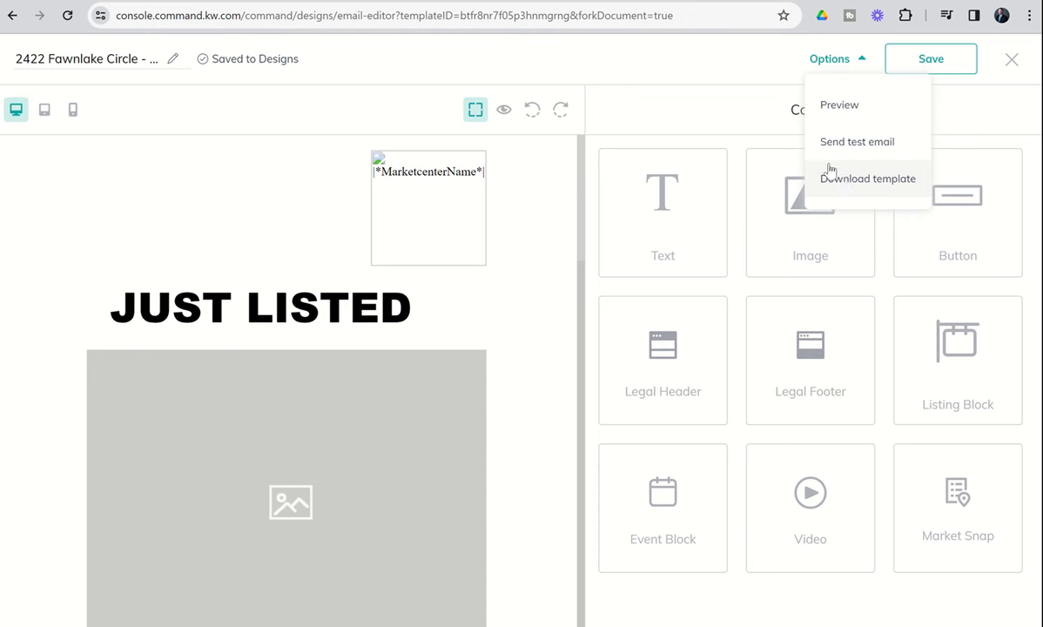
left_click(692, 70)
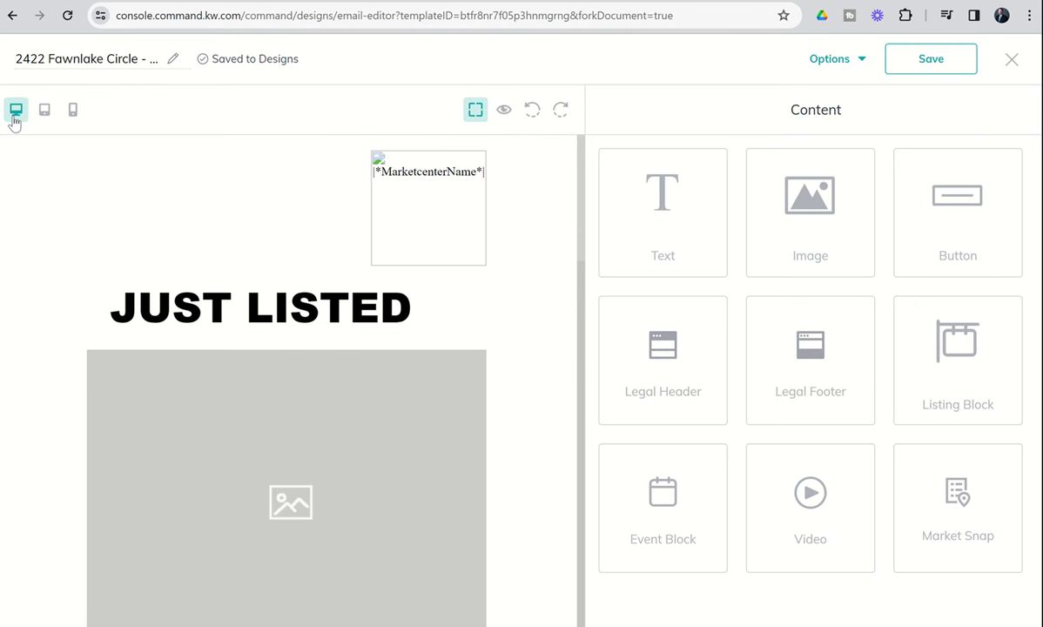
Check the email at tablet and mobile widths, then return to the desktop layout.
left_click(41, 118)
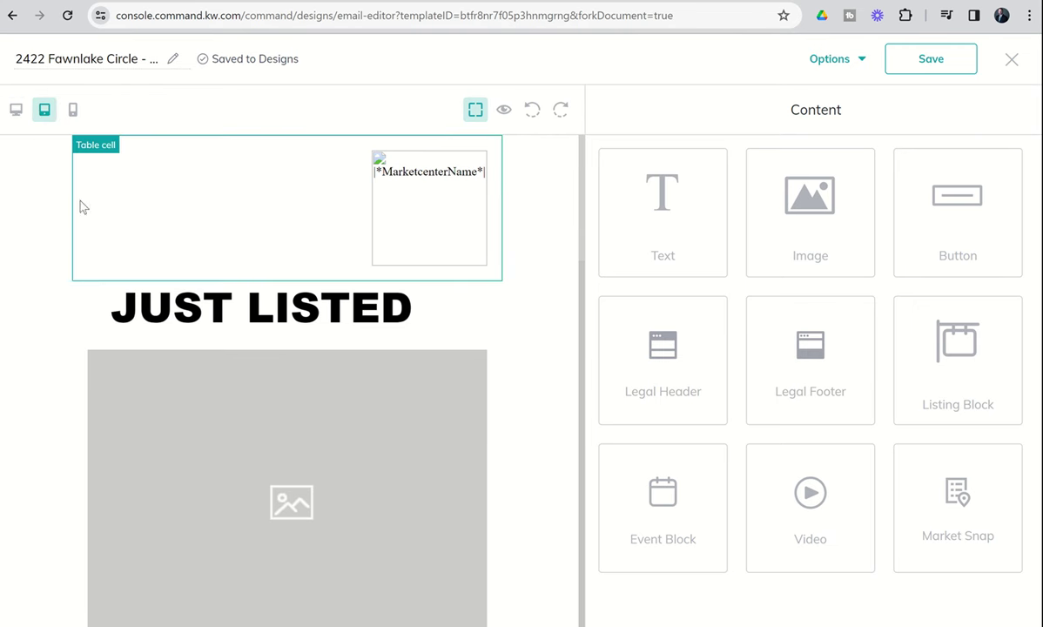
left_click(73, 111)
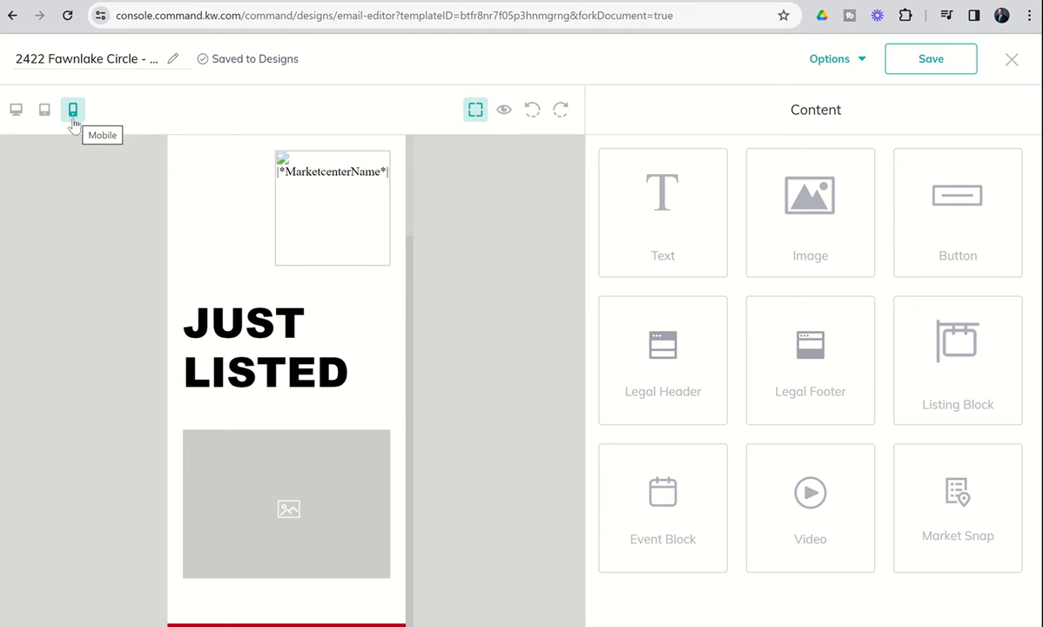
left_click(17, 111)
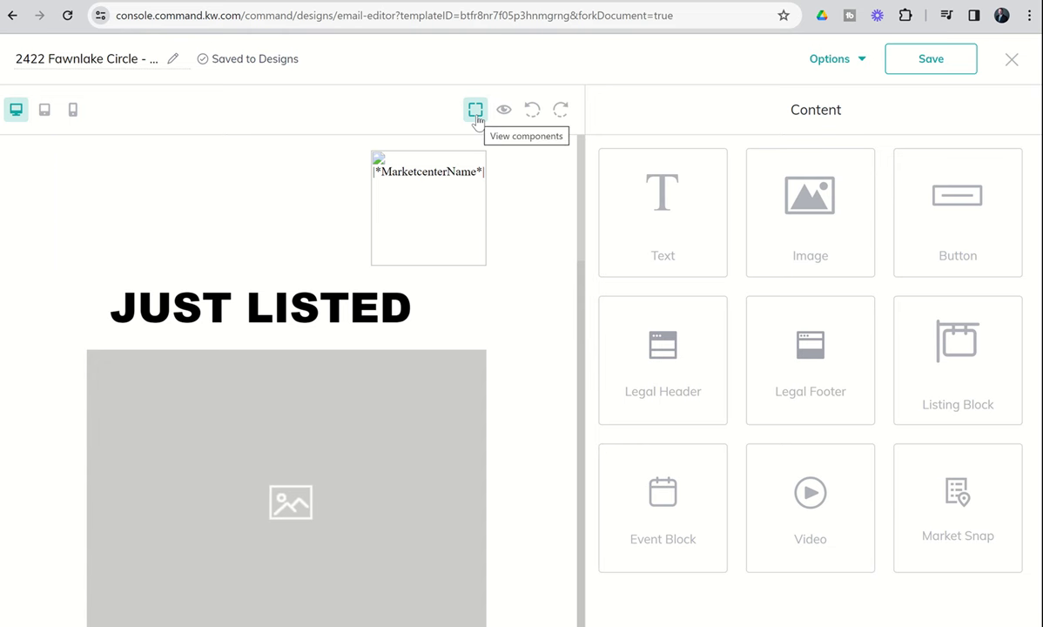
Show component outlines, review the full email preview, then undo the last change.
left_click(476, 114)
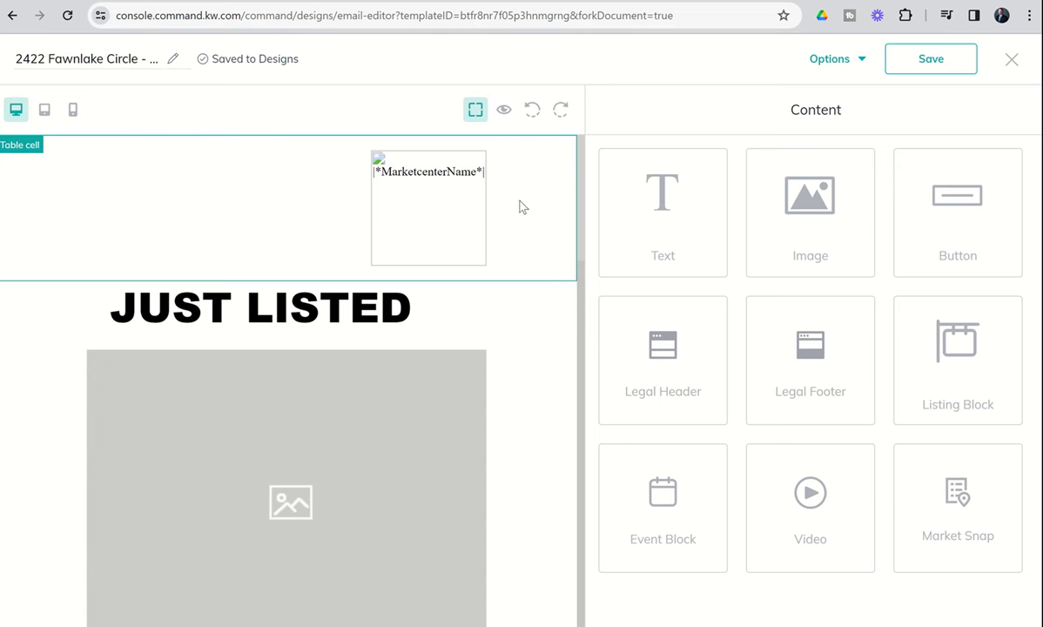
left_click(505, 114)
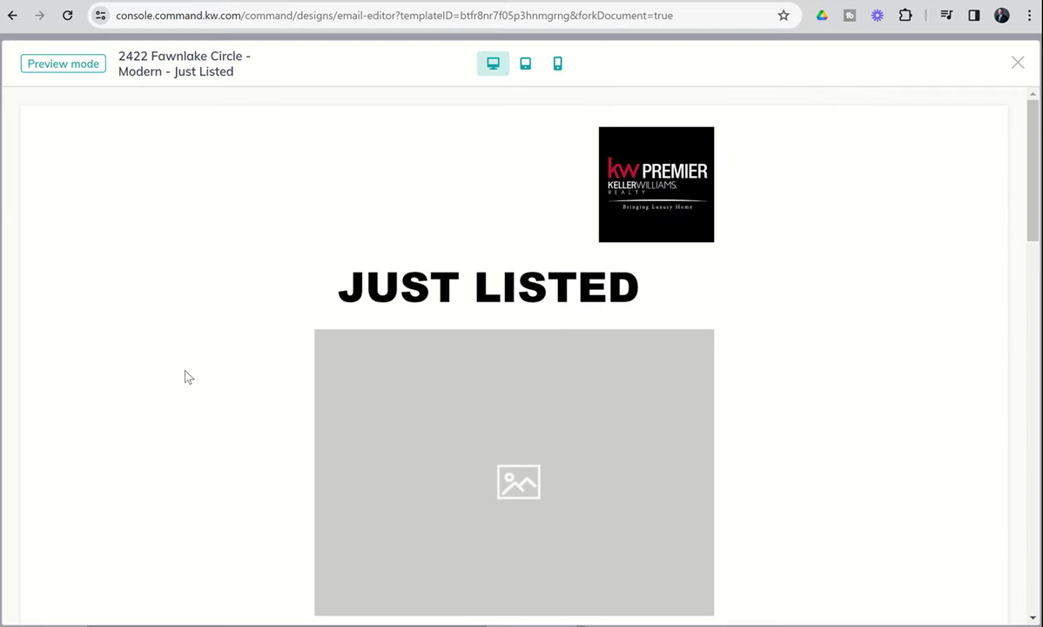
scroll(185, 375, "down", 10)
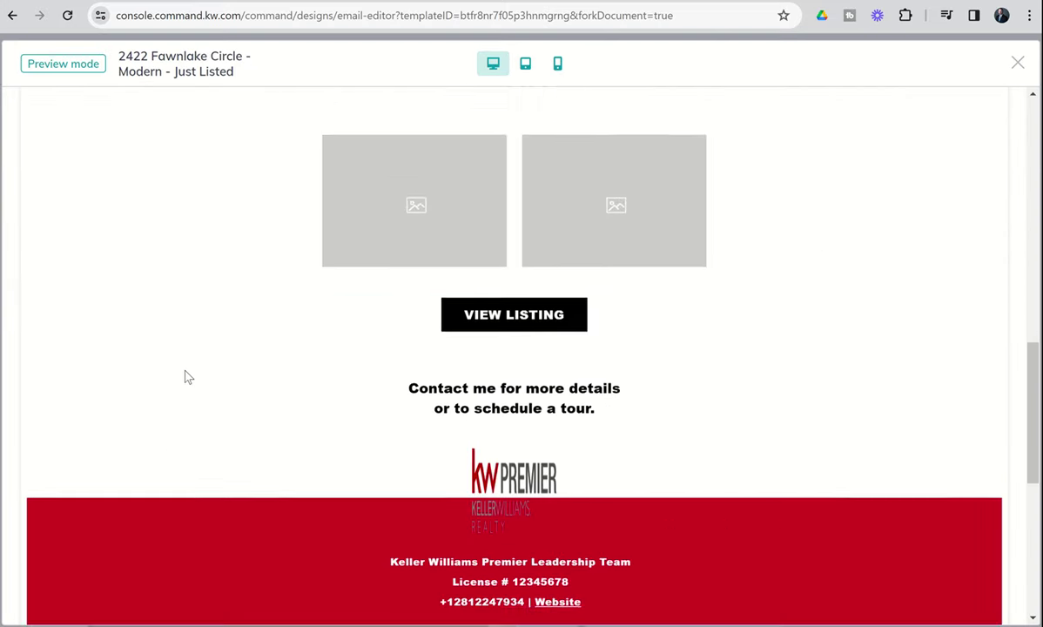
scroll(185, 376, "down", 2)
scroll(184, 376, "up", 12)
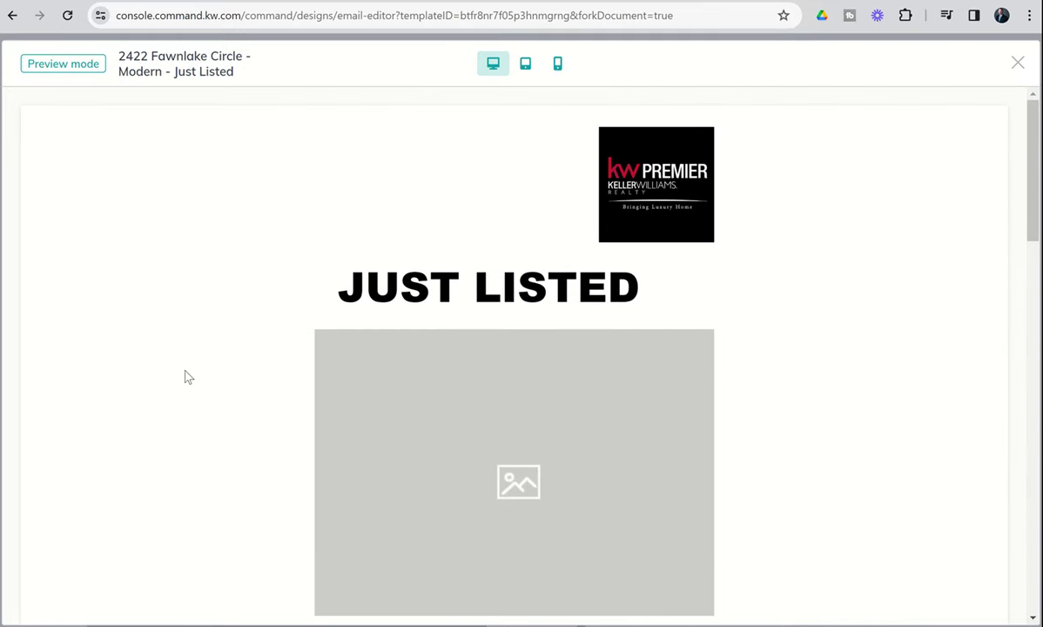
left_click(1014, 64)
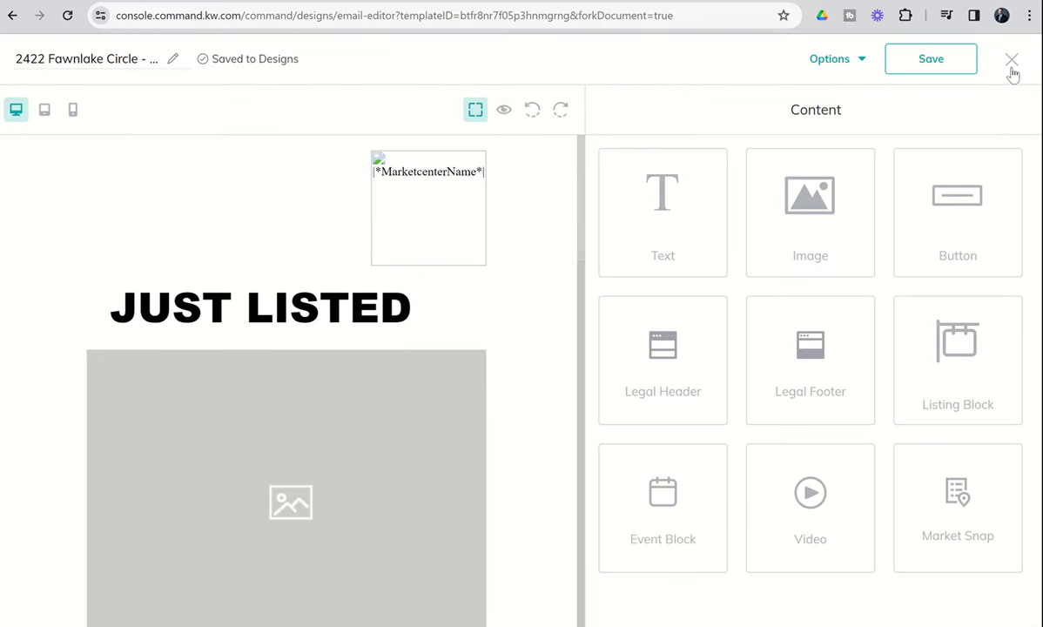
left_click(534, 118)
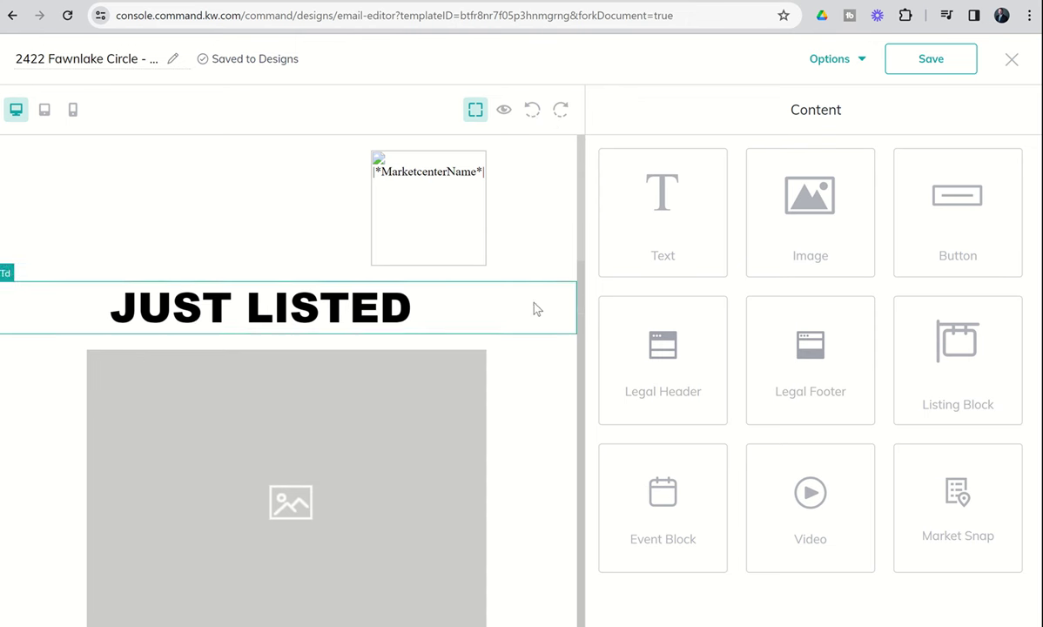
scroll(524, 403, "down", 5)
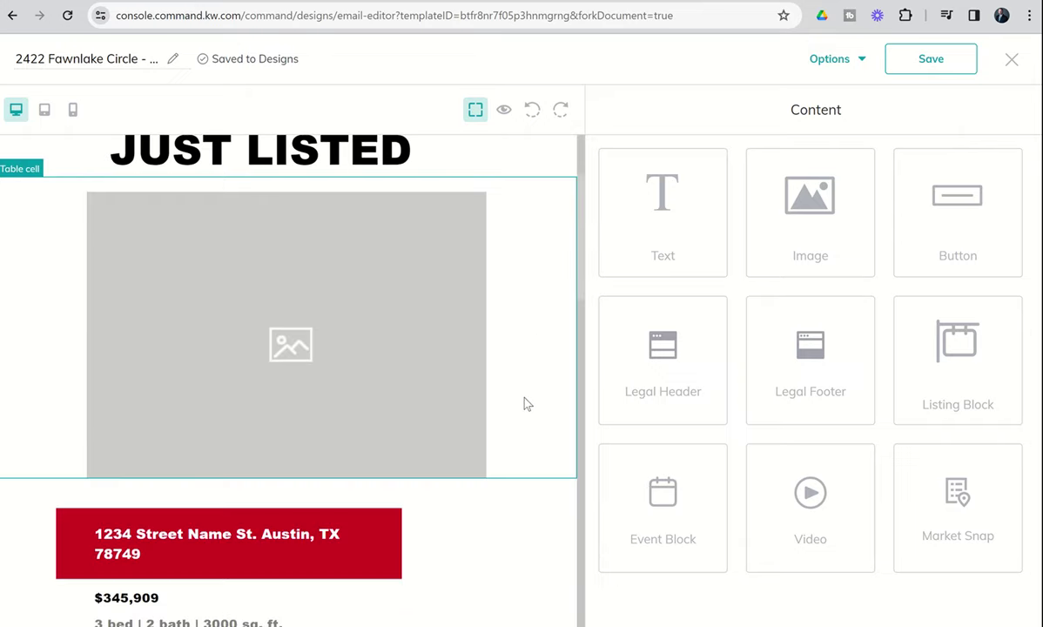
scroll(524, 403, "down", 10)
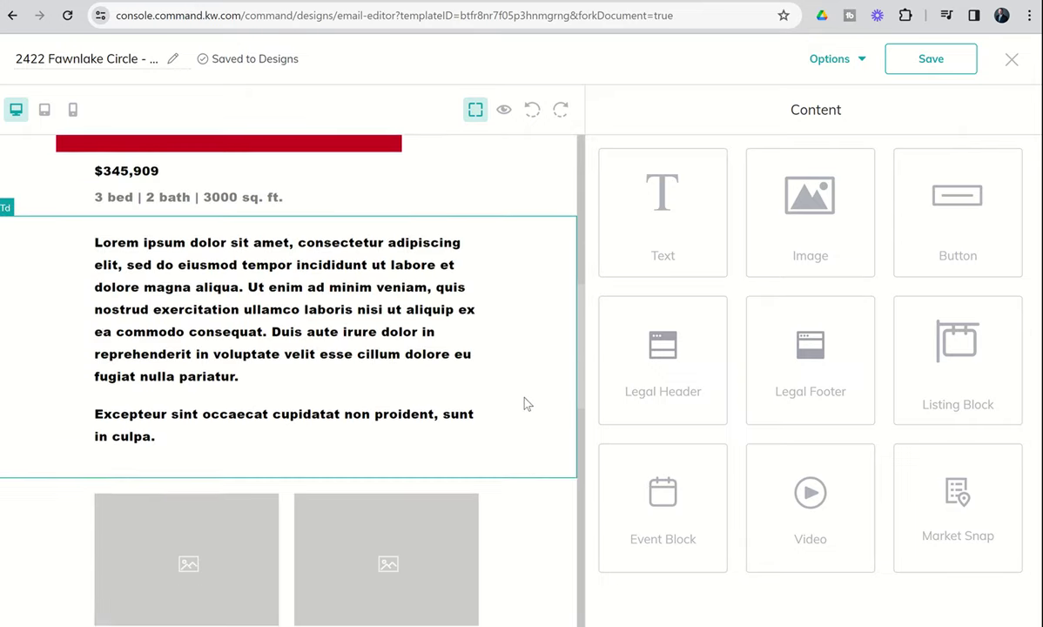
scroll(524, 403, "down", 5)
scroll(524, 403, "up", 18)
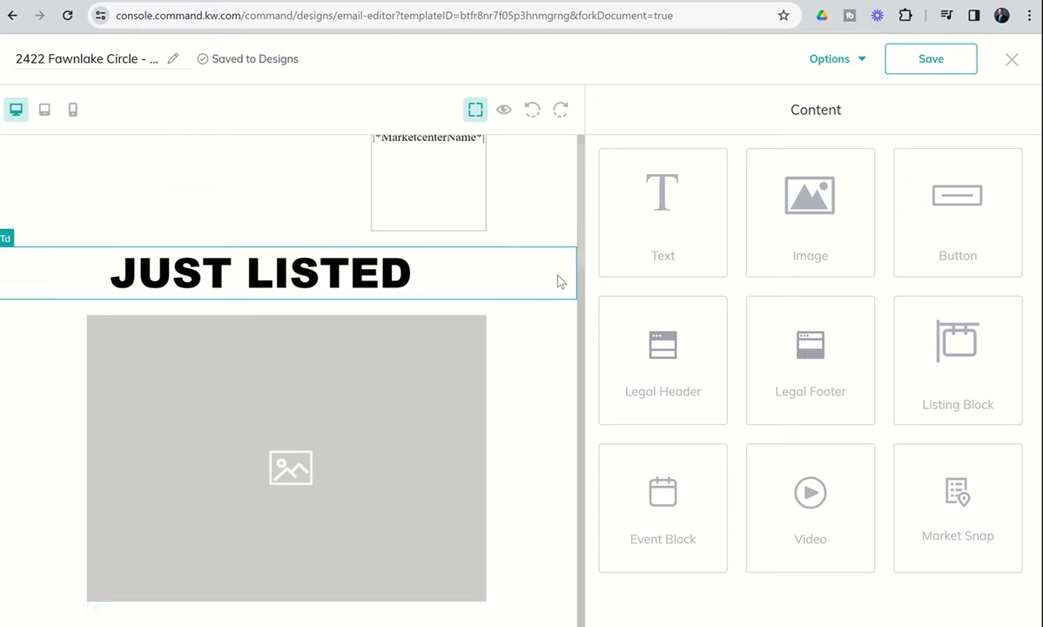
scroll(558, 281, "up", 1)
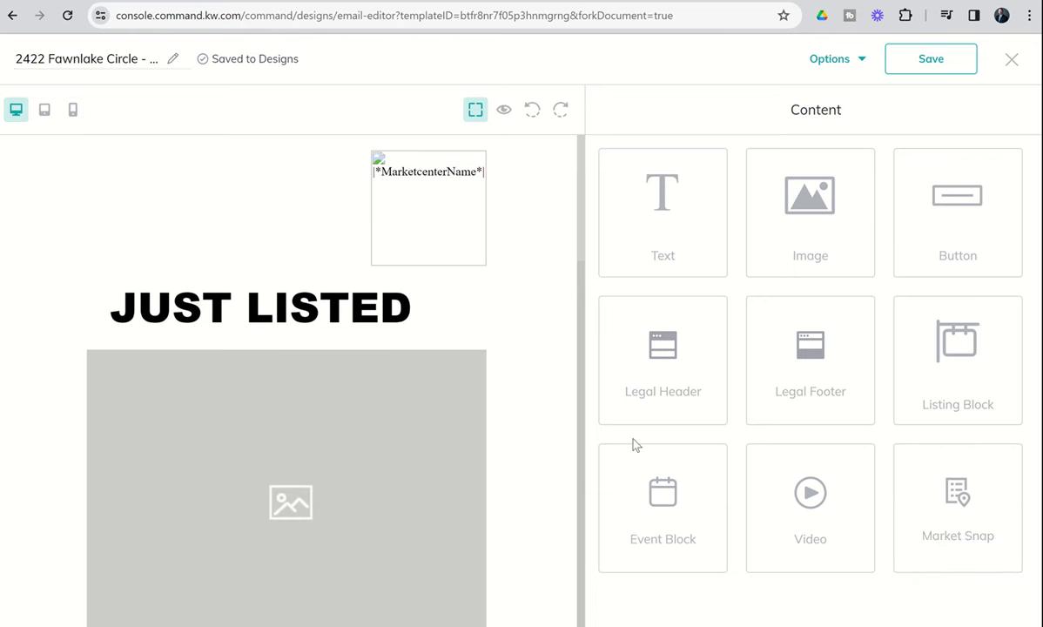
left_click(504, 111)
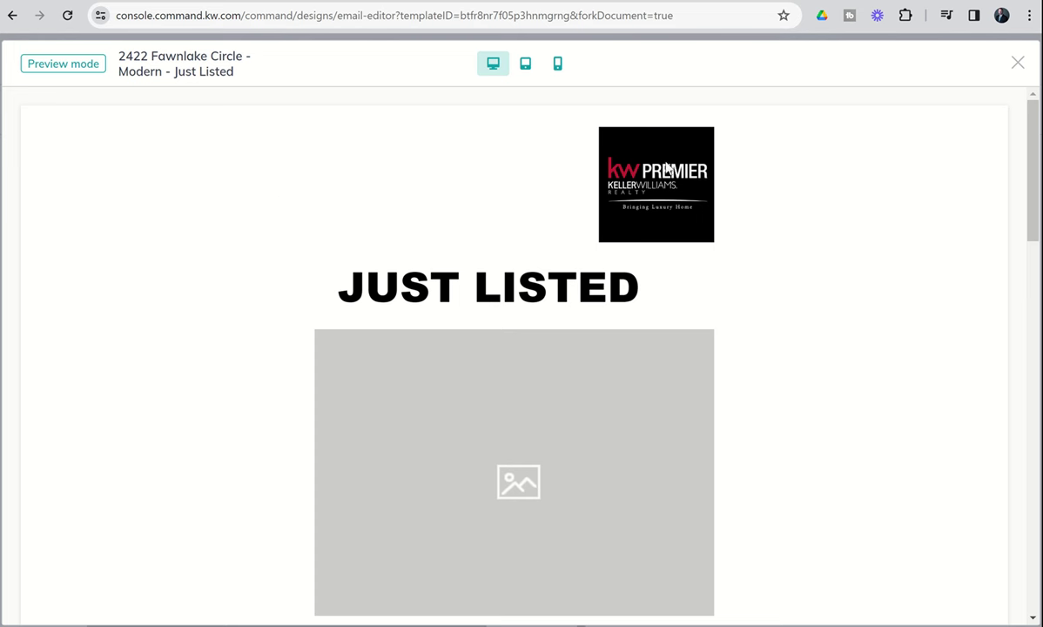
scroll(487, 291, "down", 2)
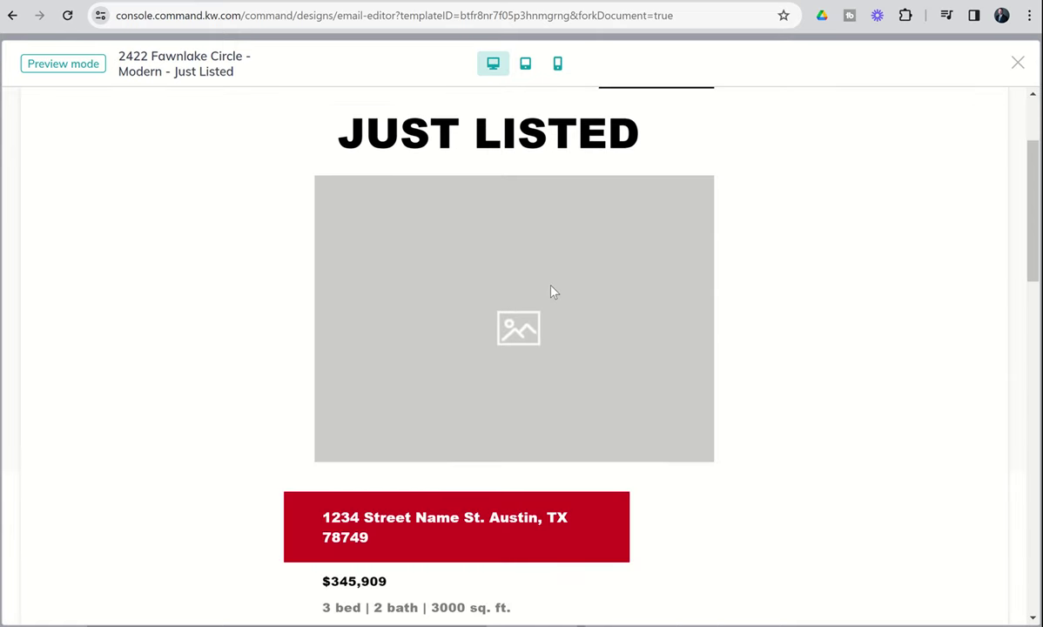
scroll(494, 279, "down", 2)
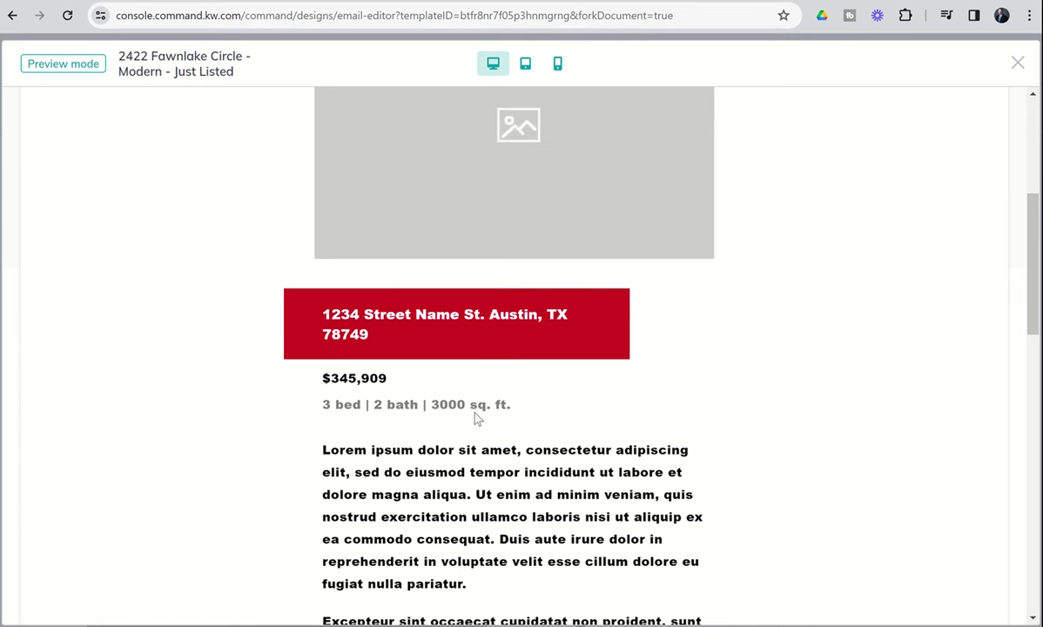
scroll(474, 418, "down", 2)
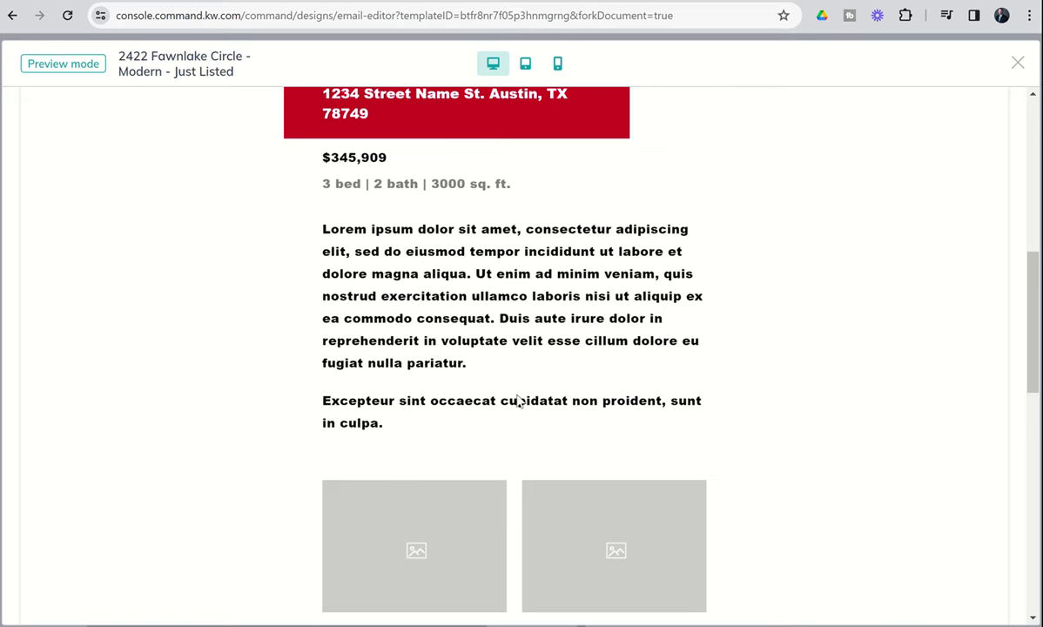
scroll(477, 365, "down", 1)
scroll(481, 366, "down", 2)
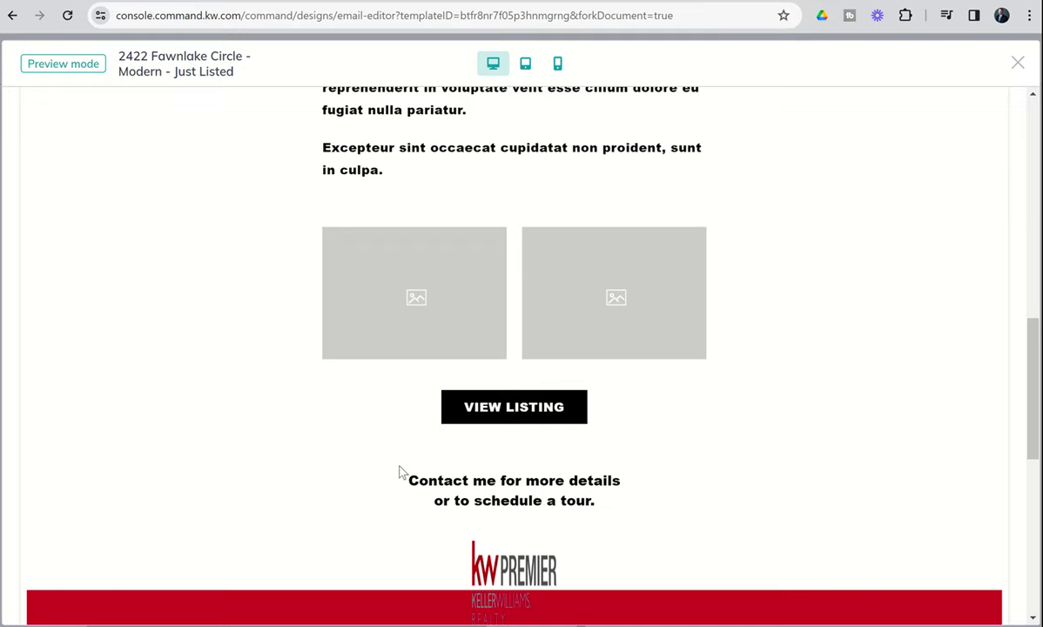
scroll(400, 472, "down", 2)
scroll(400, 471, "down", 4)
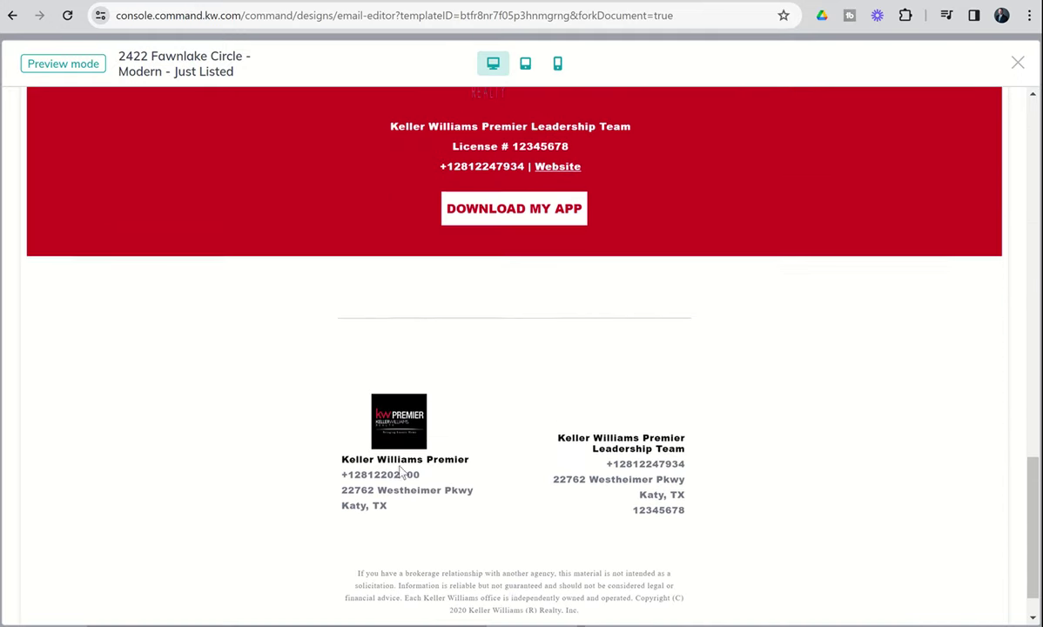
scroll(402, 471, "up", 3)
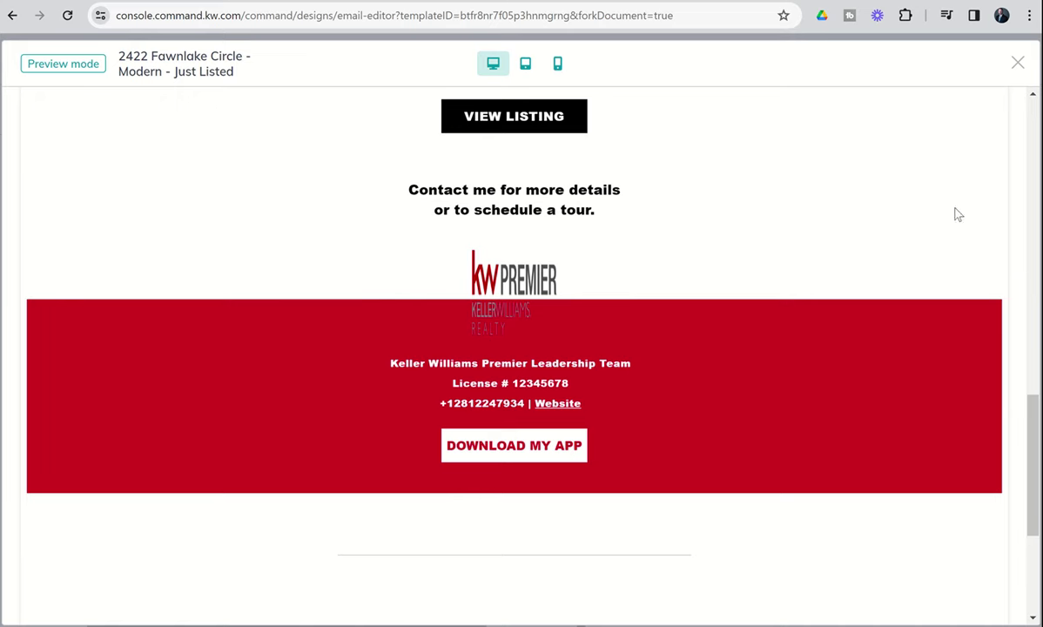
left_click(1018, 64)
scroll(251, 477, "down", 2)
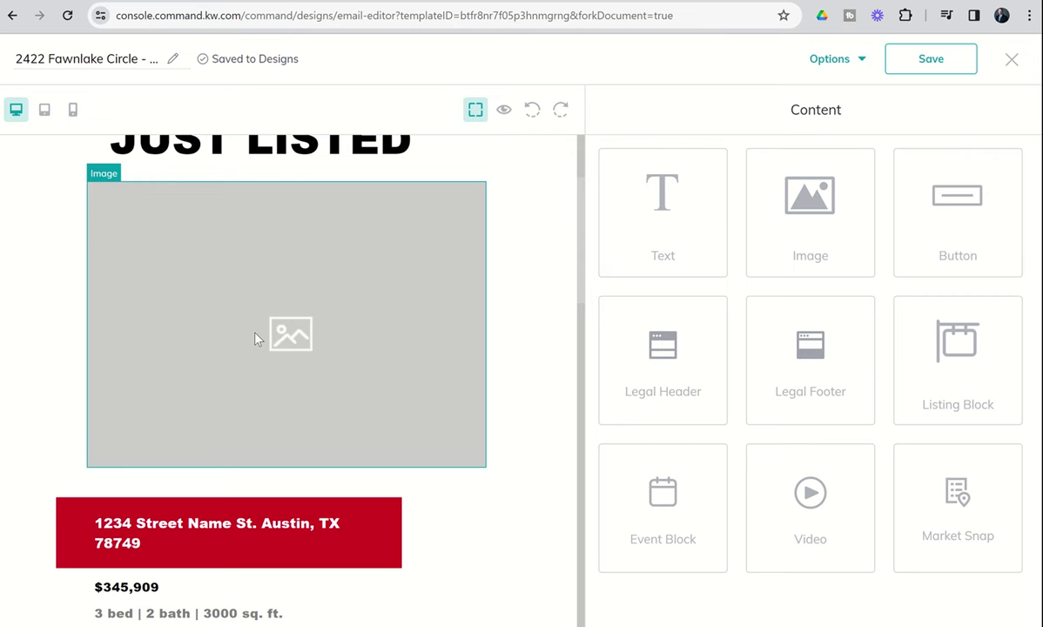
Select the large image under JUST LISTED and choose to replace it.
left_click(257, 338)
scroll(332, 333, "up", 1)
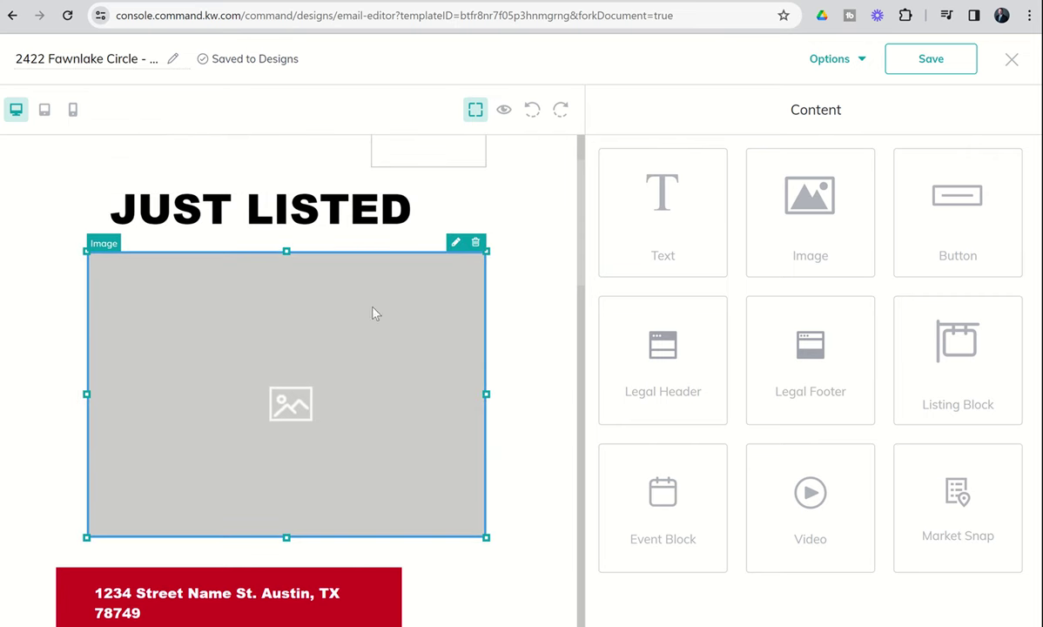
left_click(458, 246)
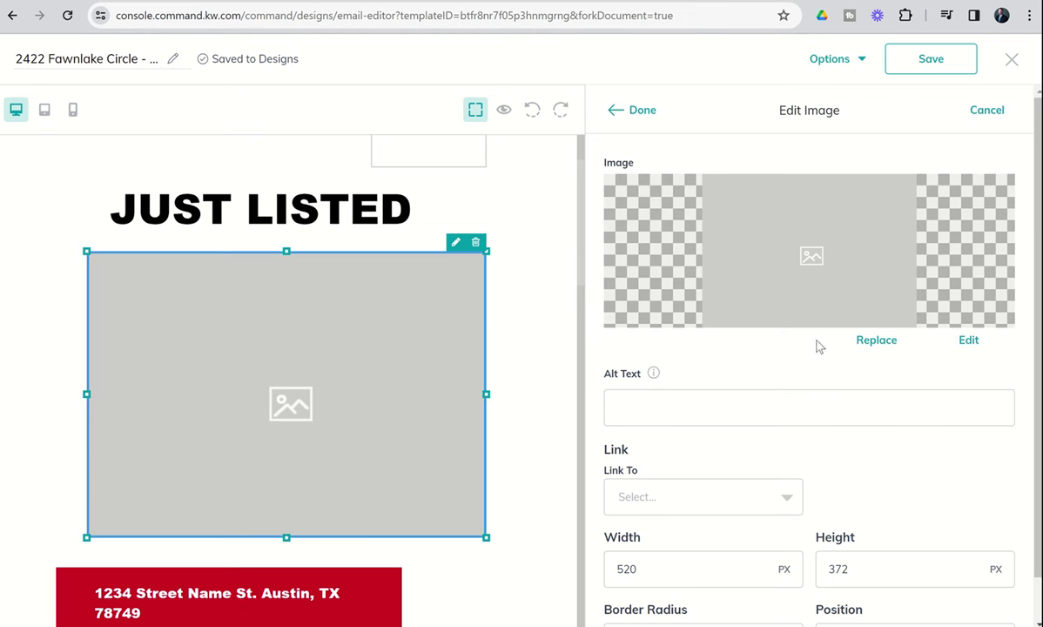
left_click(872, 341)
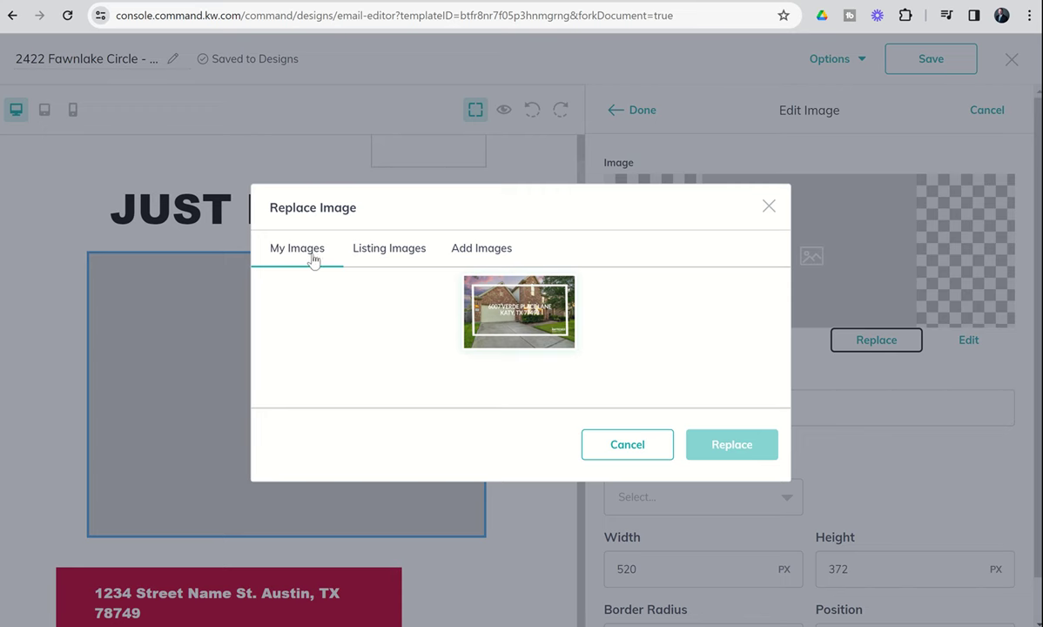
left_click(383, 255)
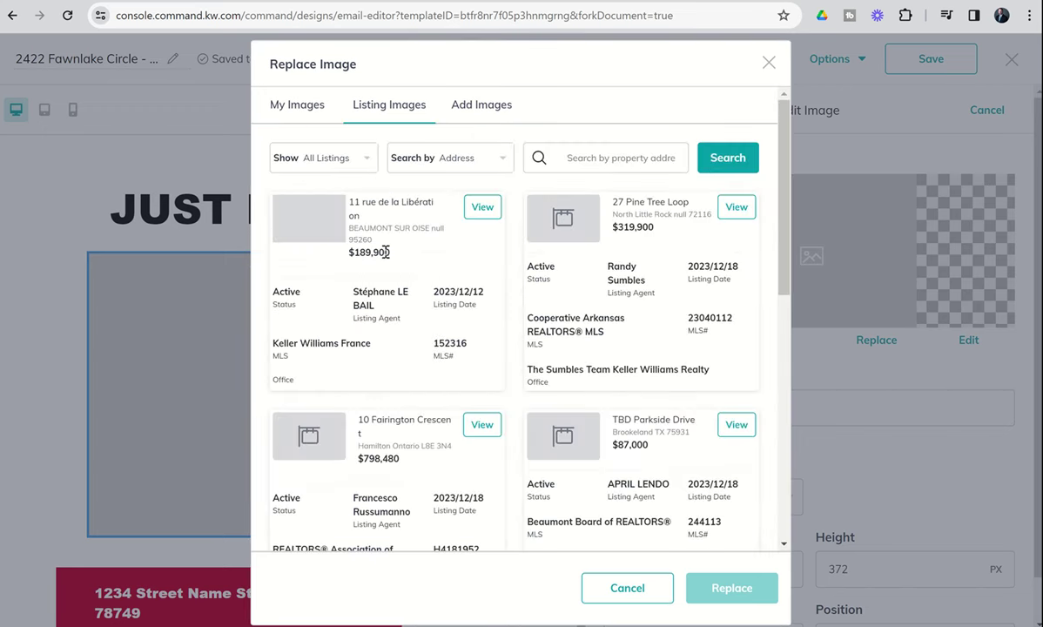
left_click(637, 160)
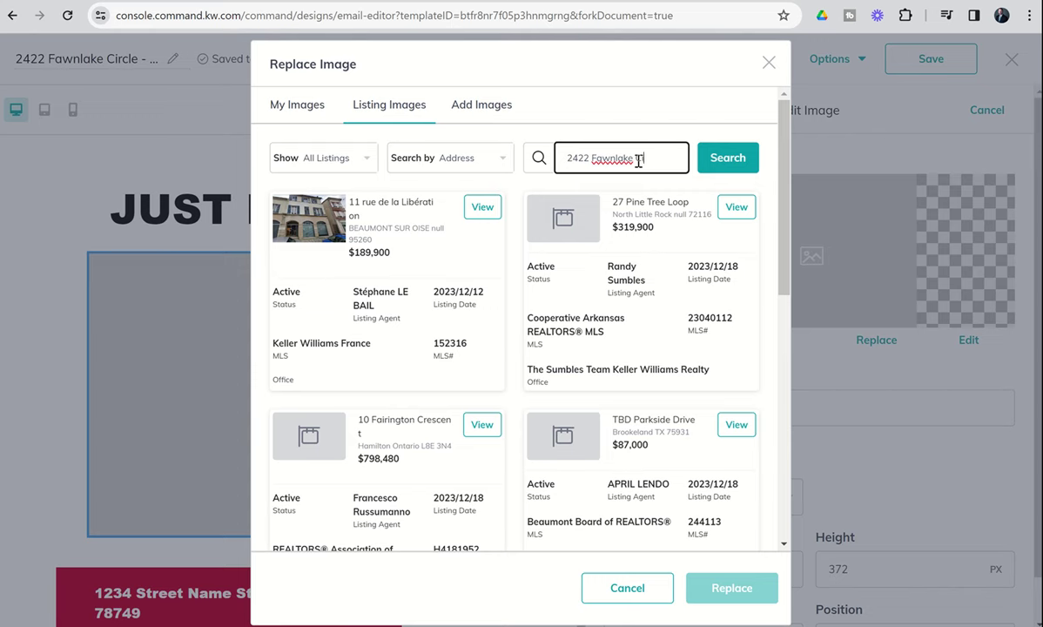
left_click(707, 155)
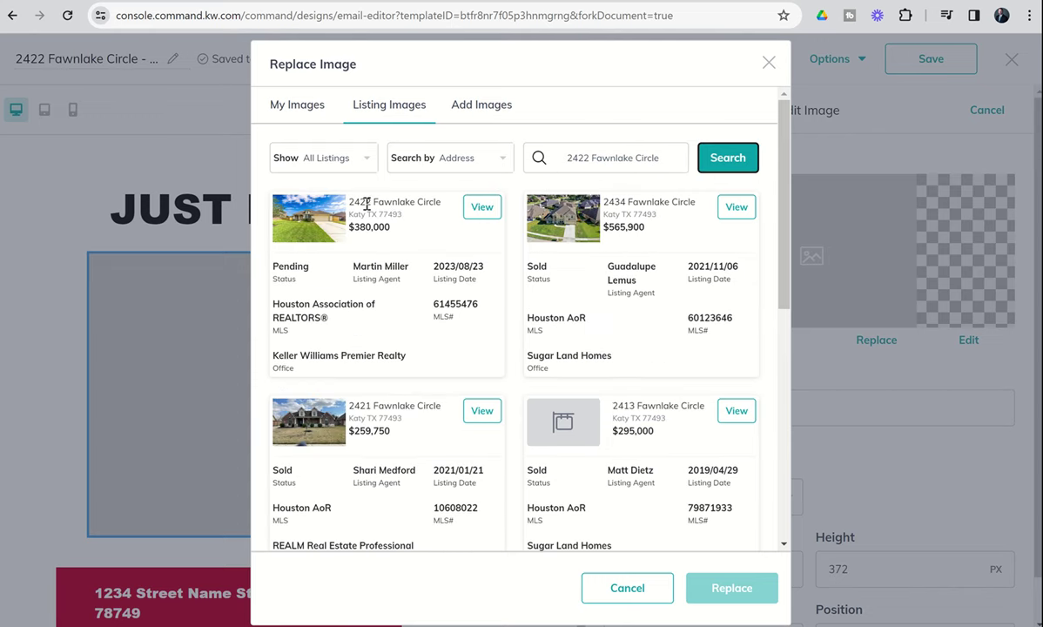
left_click(478, 210)
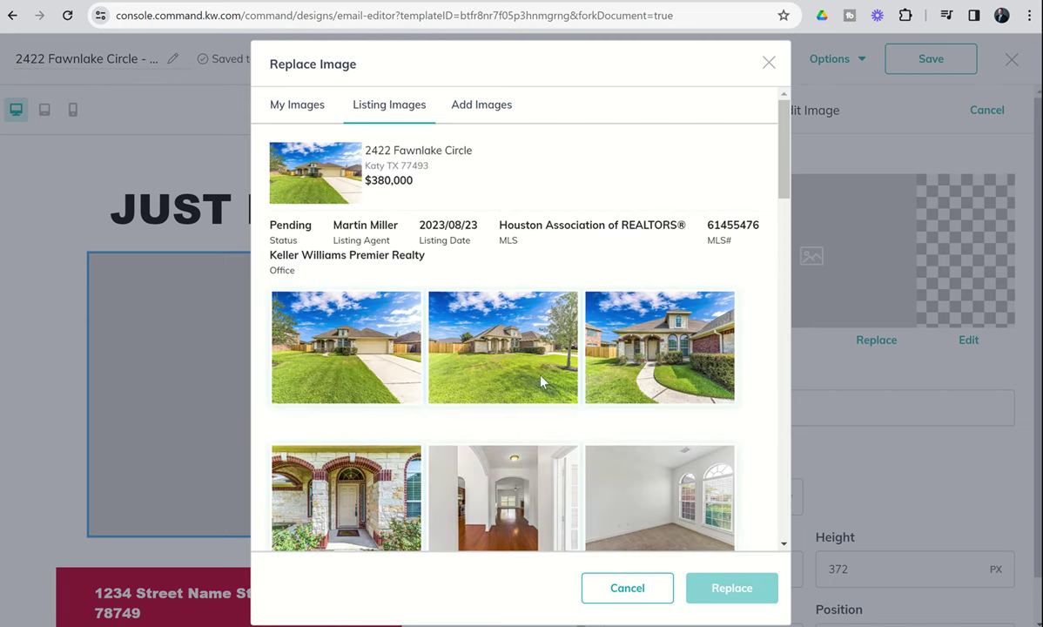
left_click(336, 339)
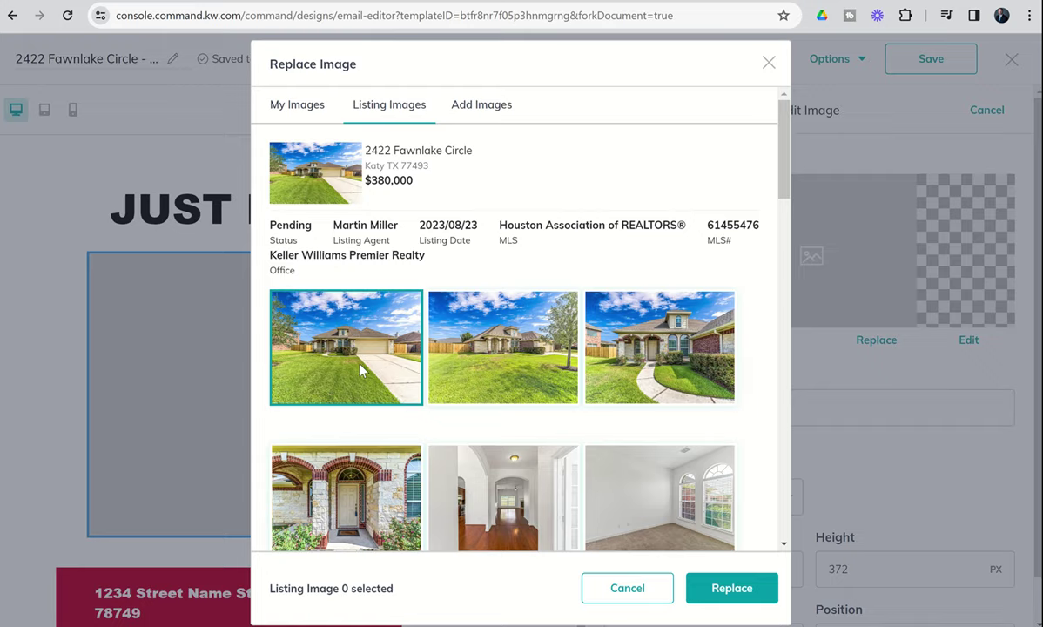
Insert the chosen front exterior photo into the main image and finish editing it.
left_click(721, 589)
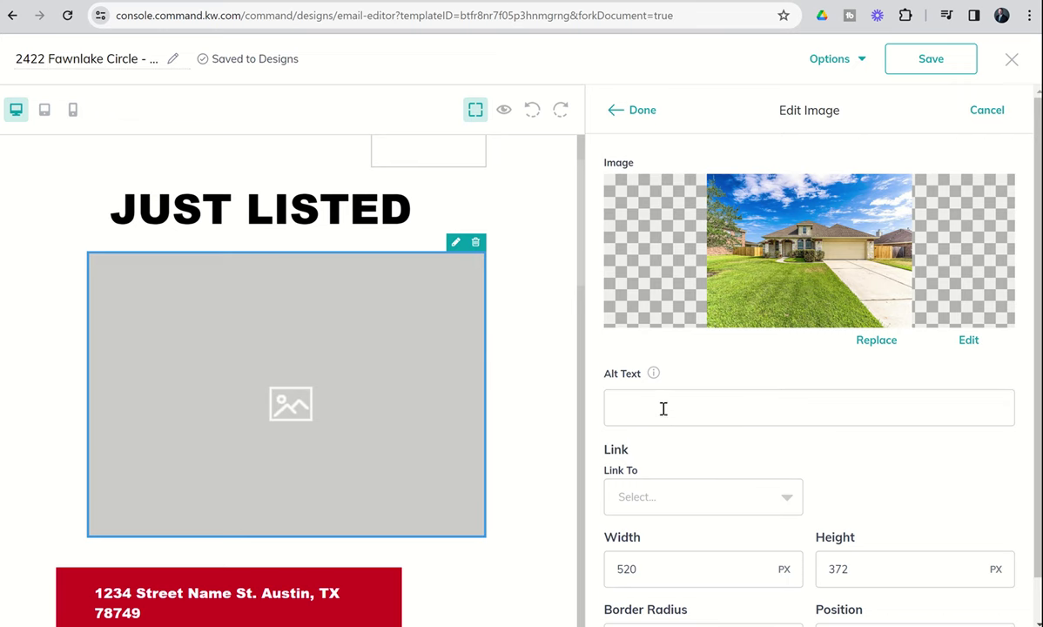
scroll(663, 407, "down", 1)
mouse_move(654, 336)
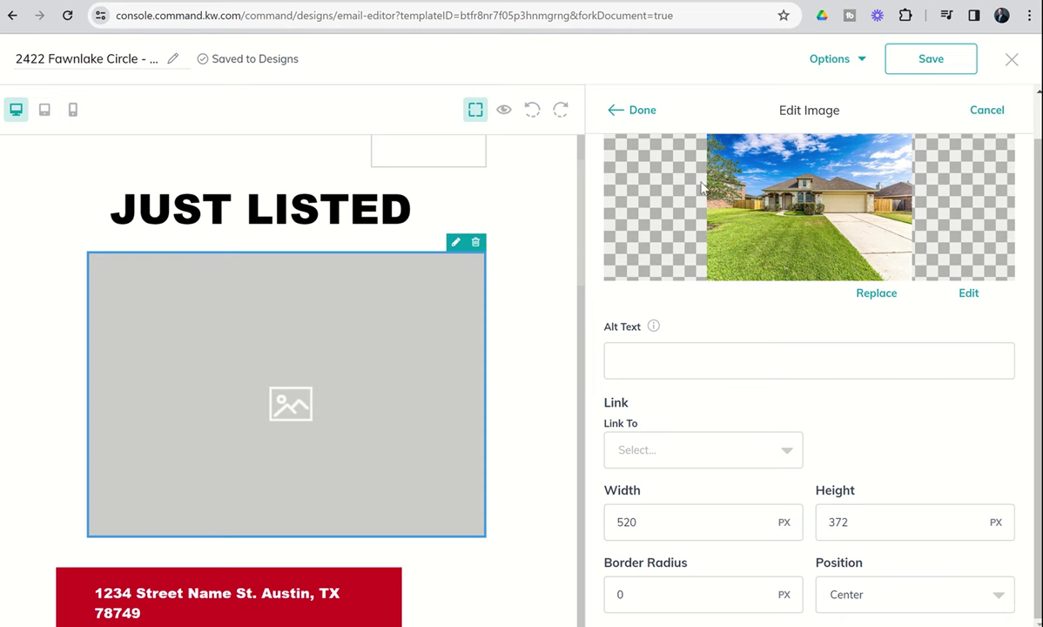
left_click(626, 112)
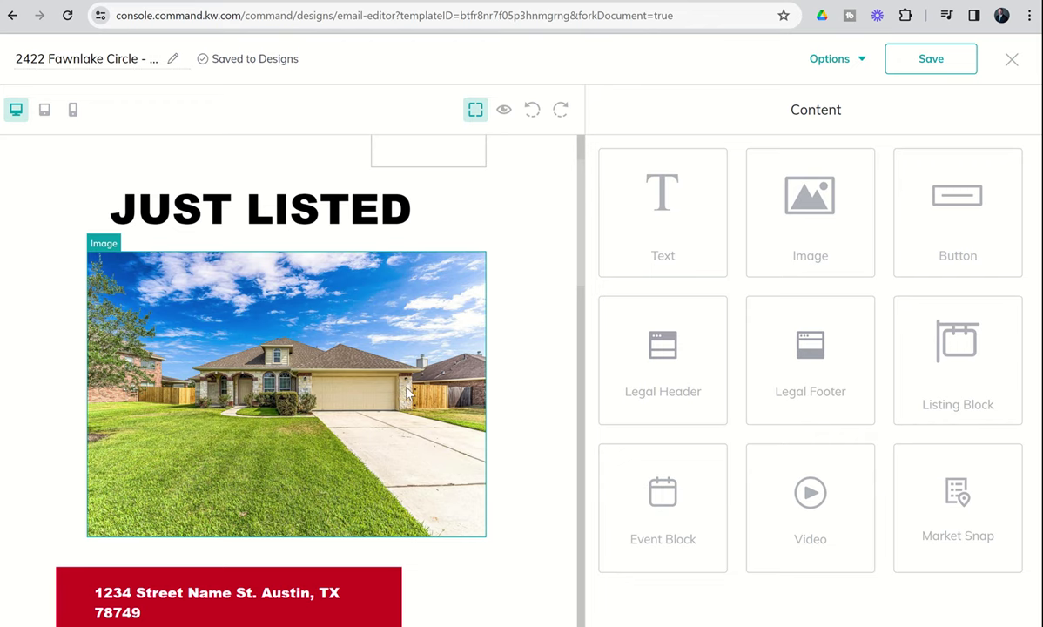
scroll(408, 393, "down", 1)
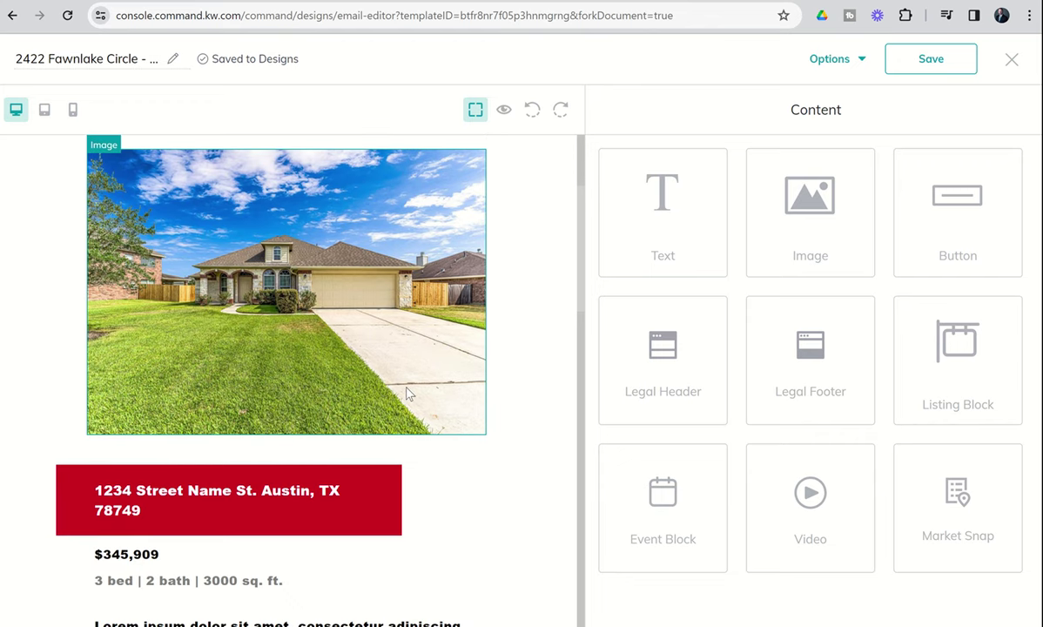
left_click(292, 490)
left_click(355, 467)
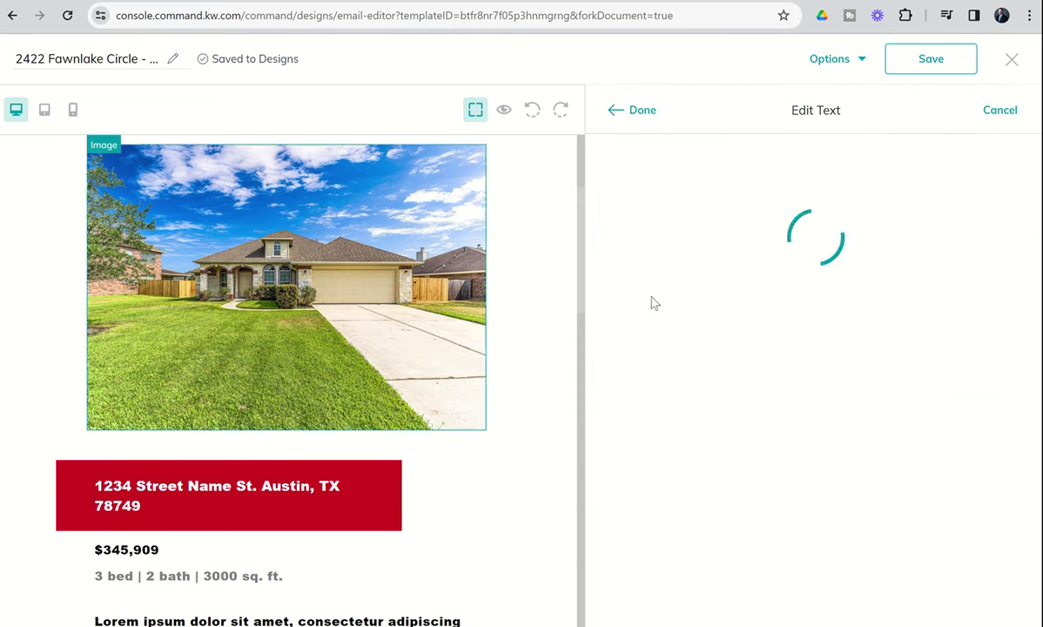
left_click_drag(819, 224, 591, 252)
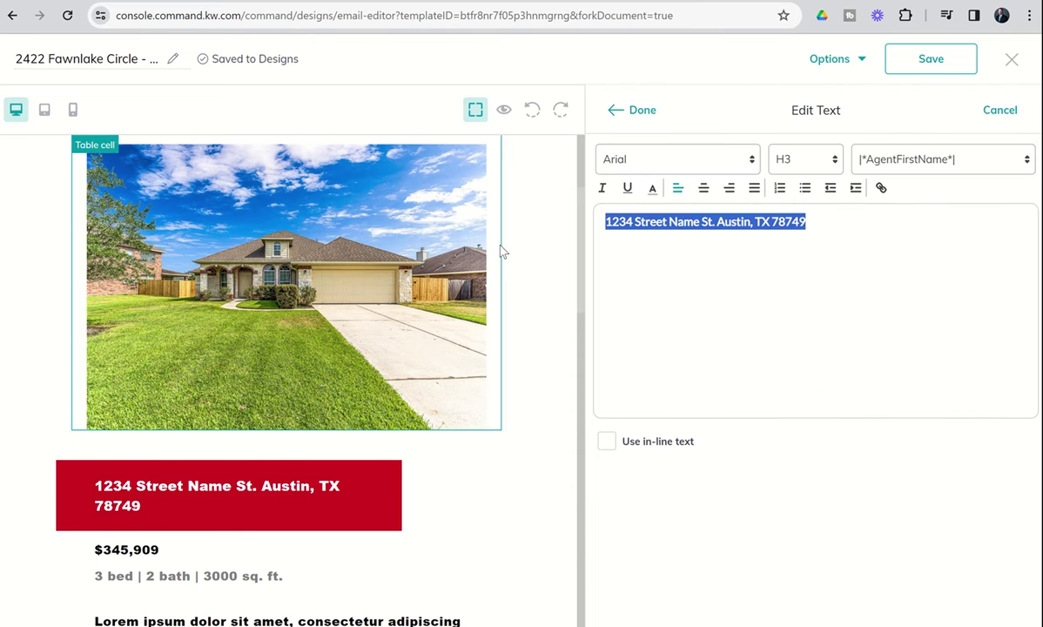
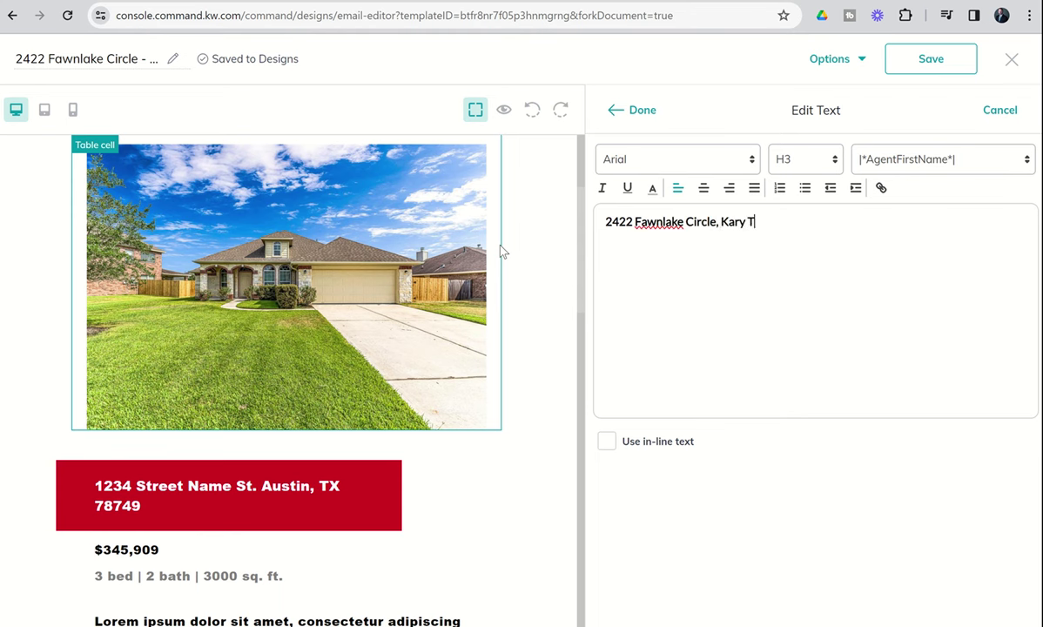
left_click(633, 114)
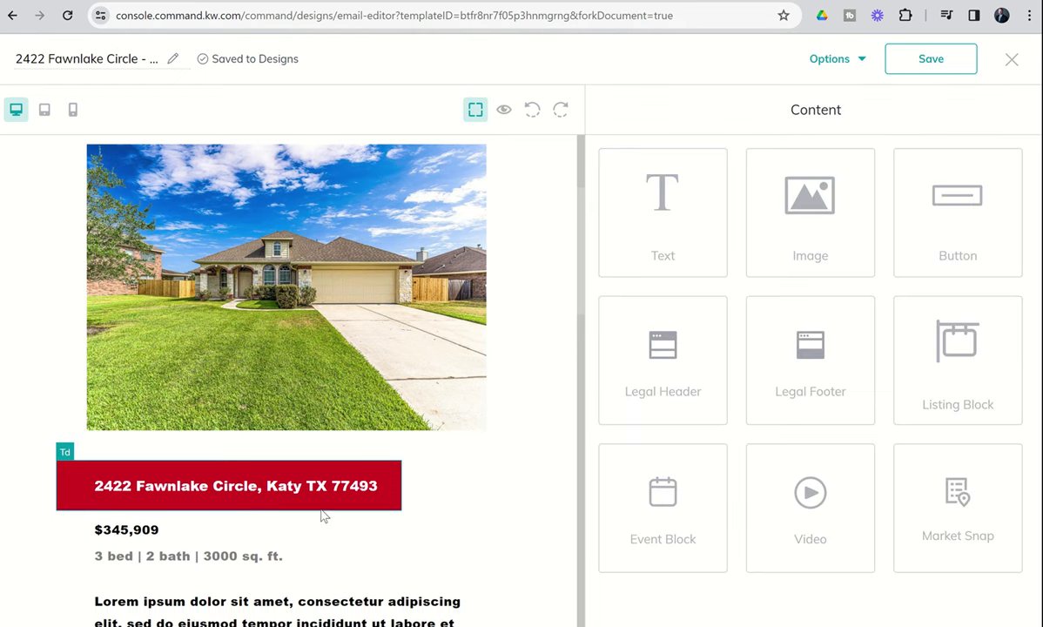
scroll(326, 524, "down", 3)
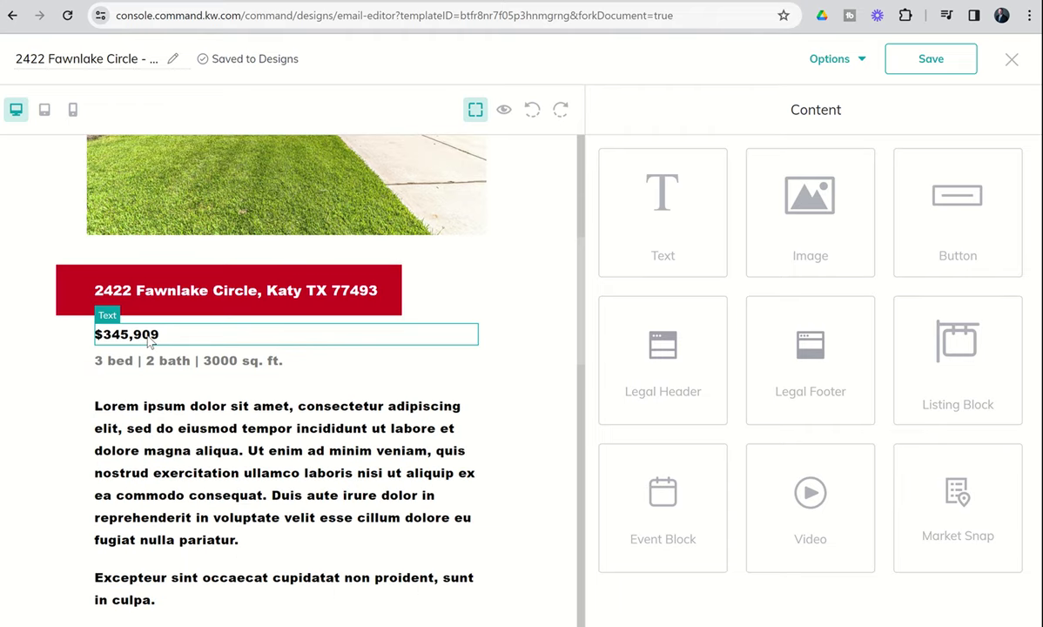
left_click(150, 342)
left_click(146, 363)
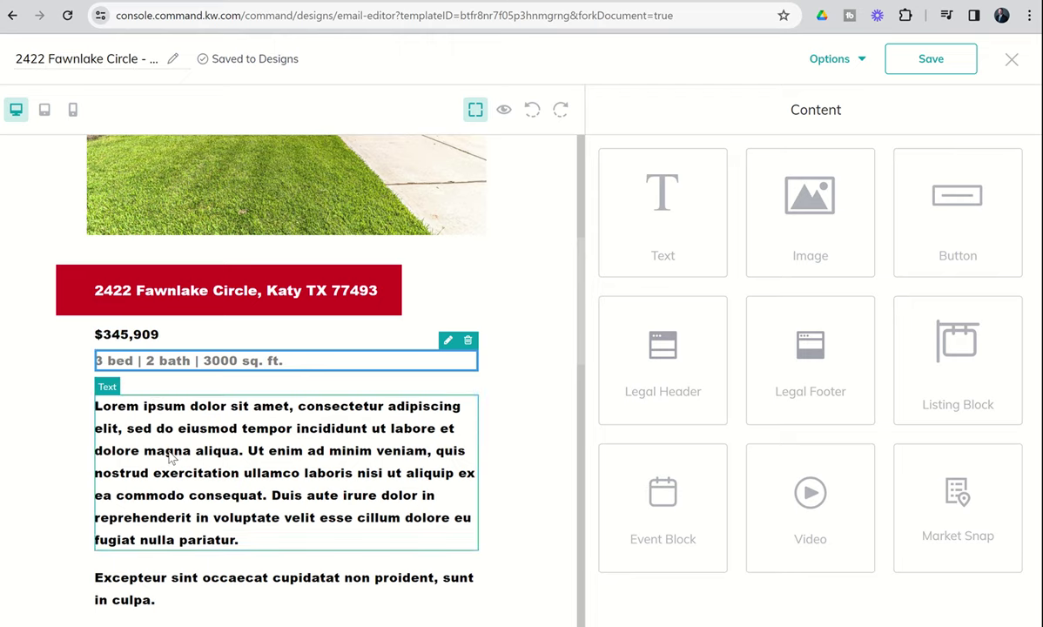
left_click(159, 427)
scroll(166, 444, "down", 3)
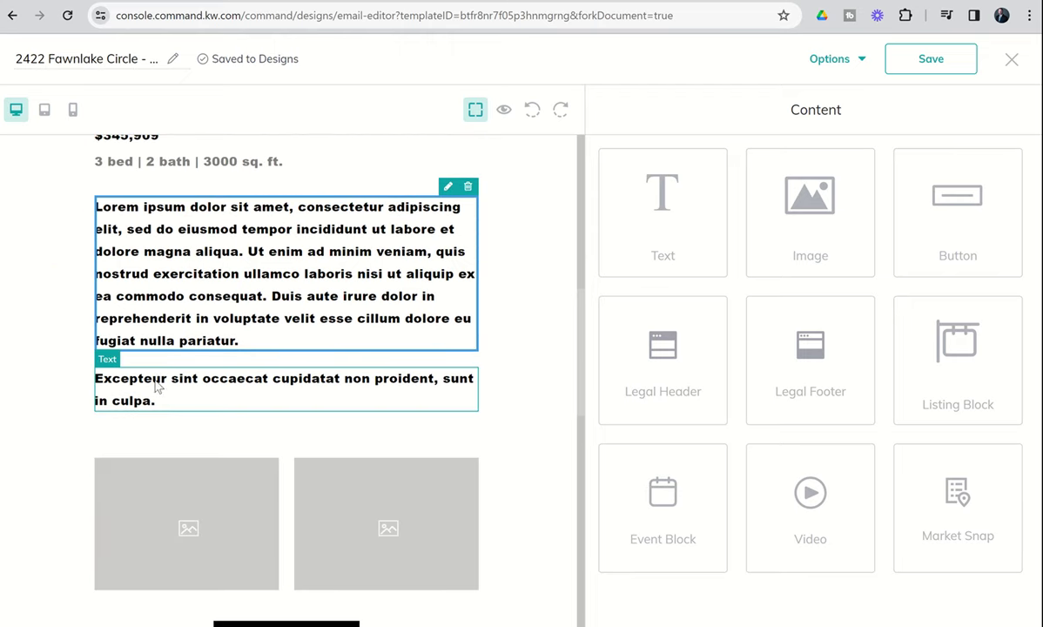
left_click(161, 388)
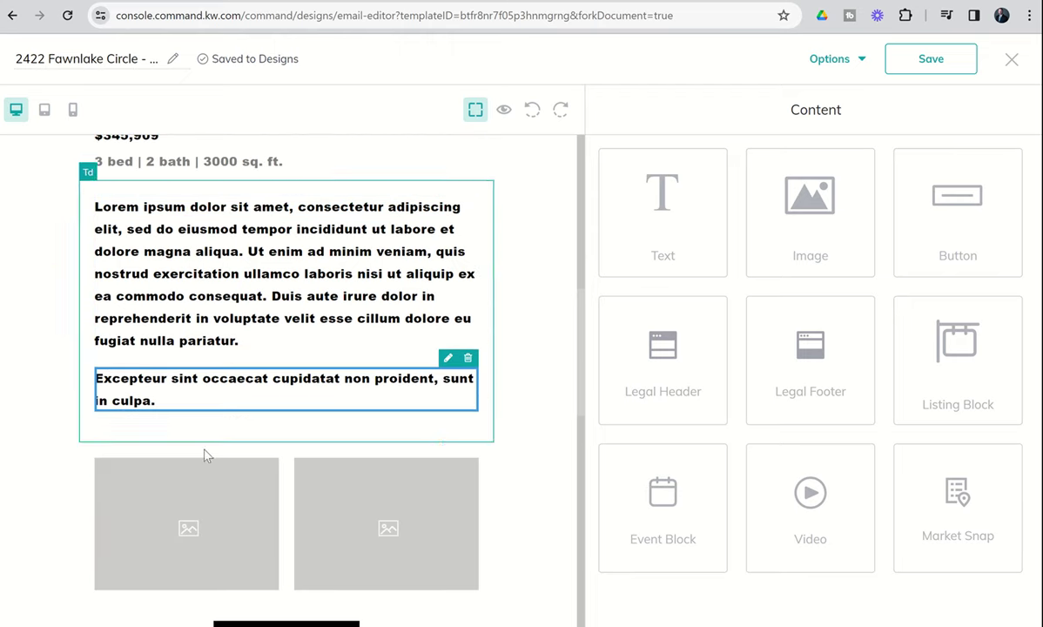
left_click(217, 522)
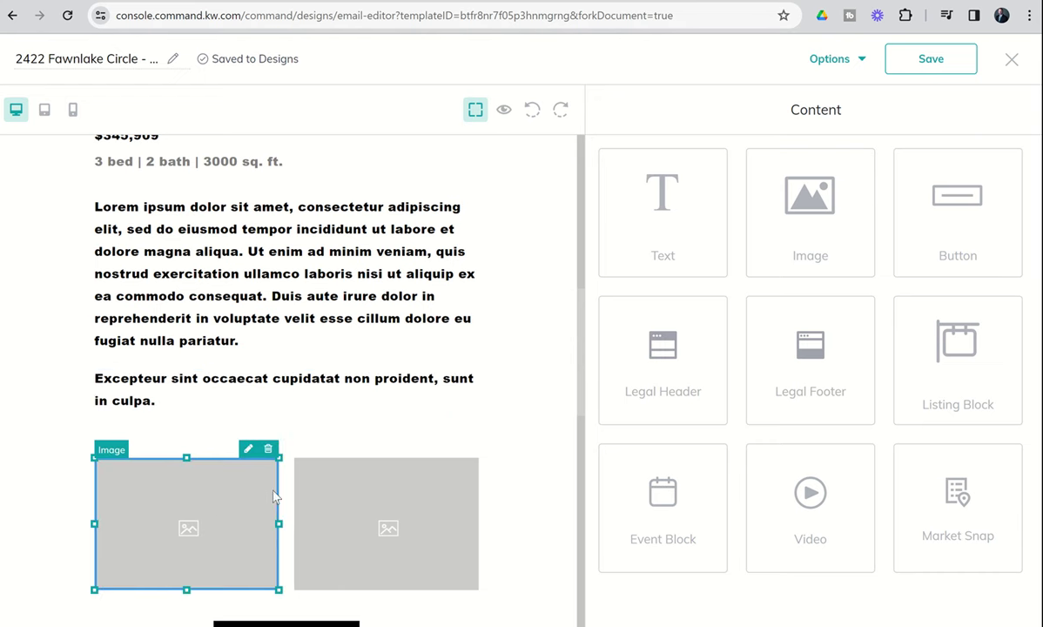
left_click(349, 498)
scroll(349, 499, "down", 3)
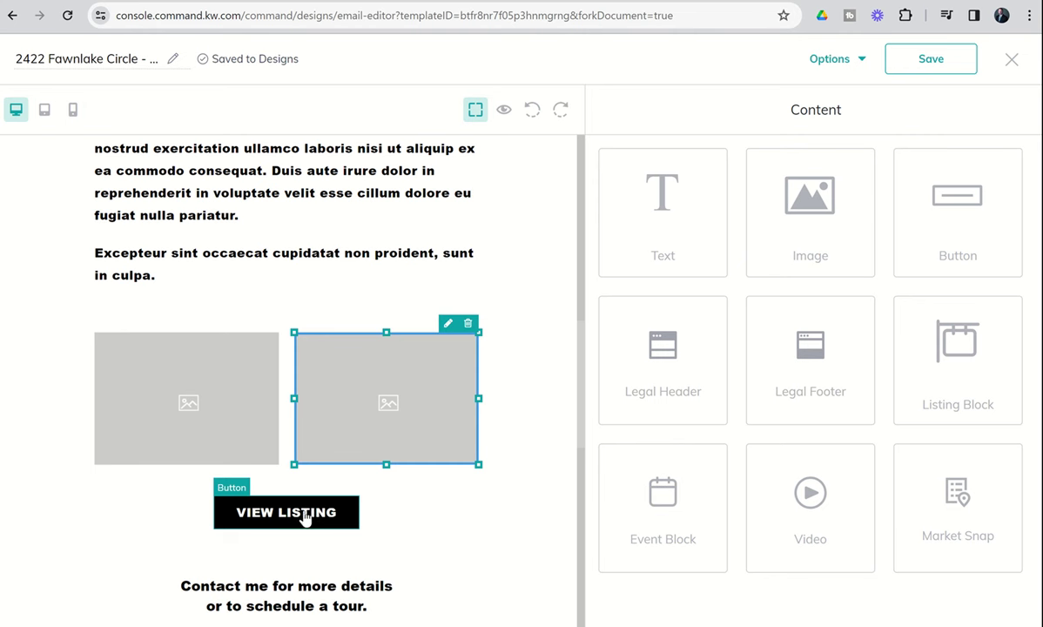
left_click(304, 516)
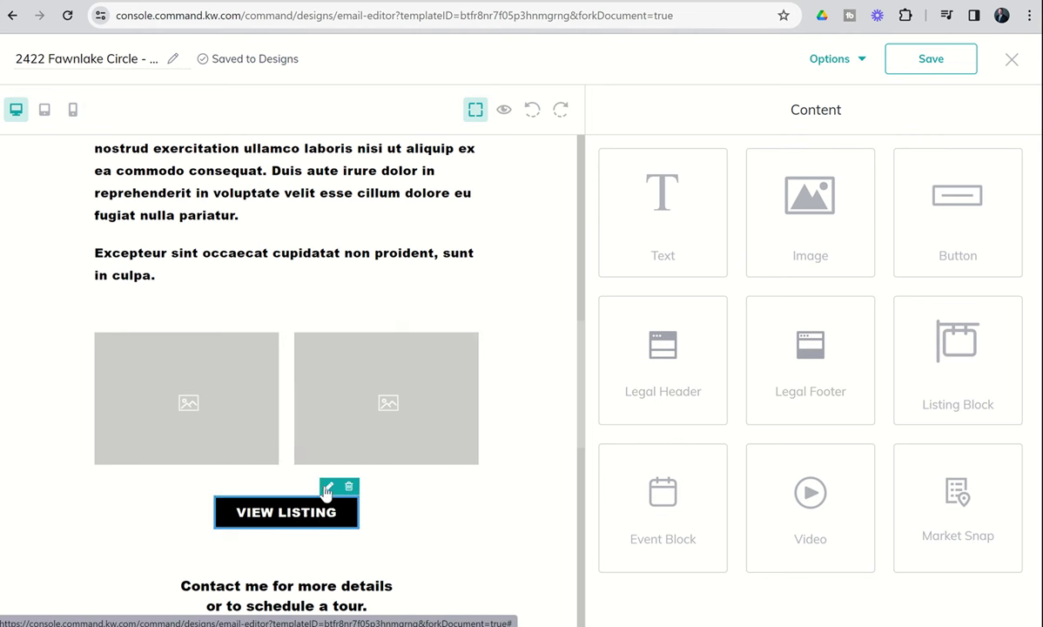
Set the VIEW LISTING button's Link To option to Web address.
left_click(329, 488)
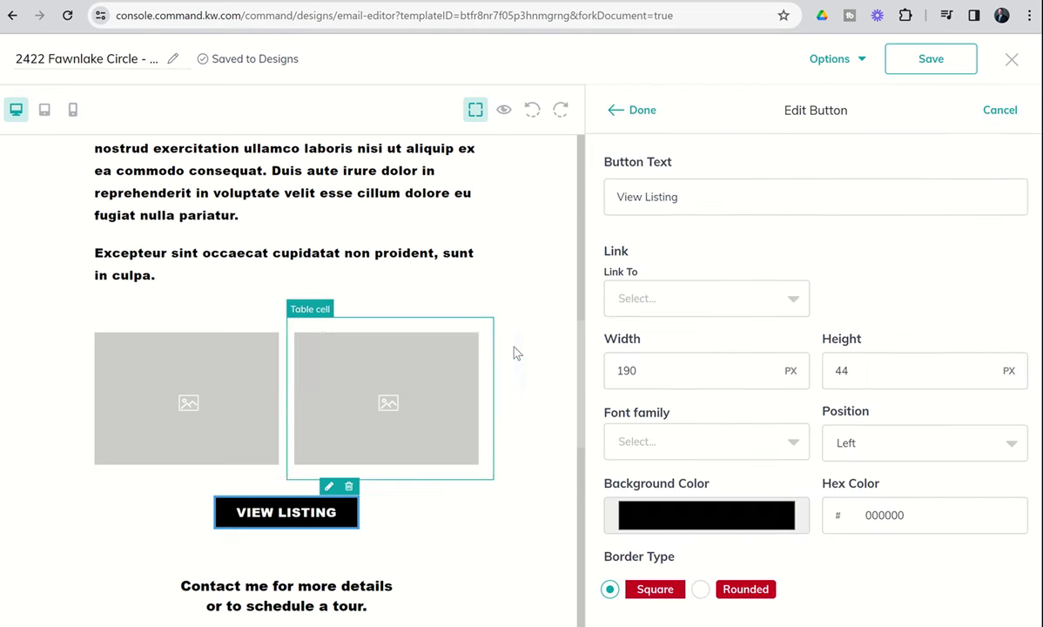
left_click(667, 298)
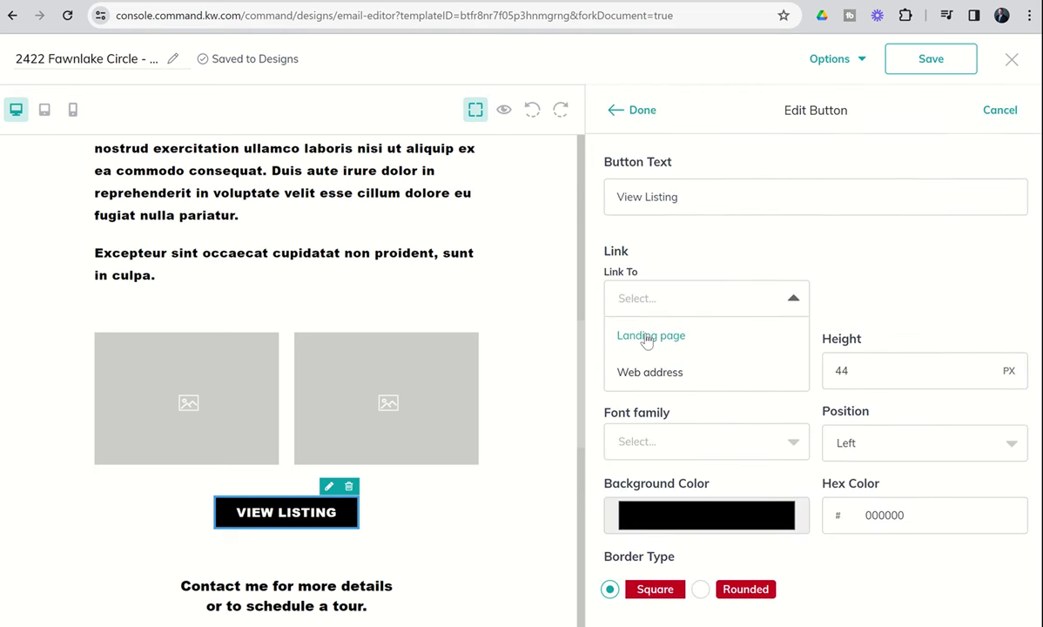
left_click(639, 374)
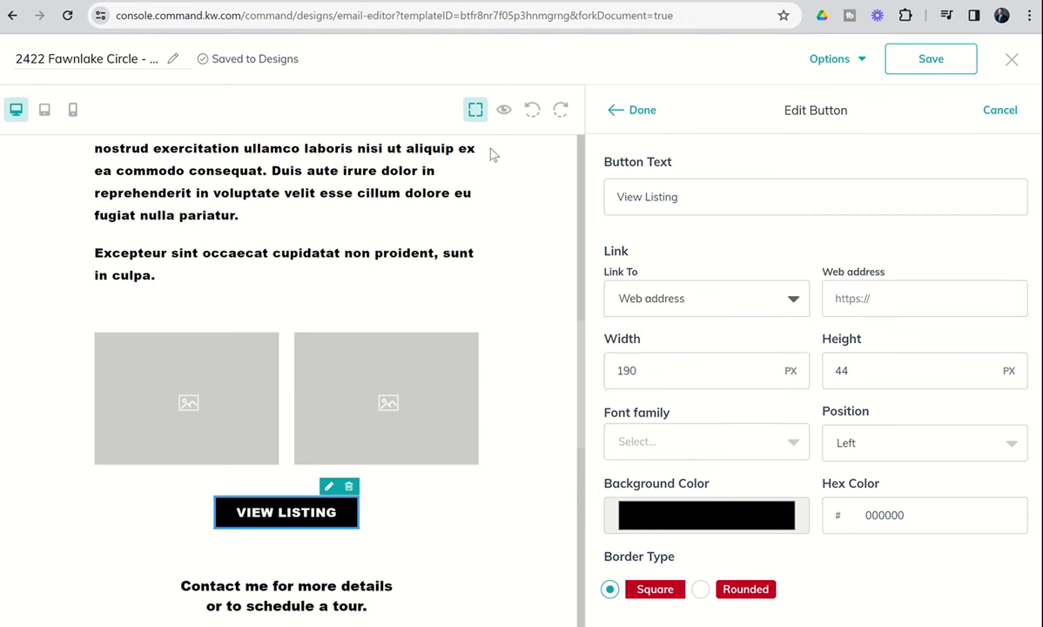
Load the agent's Keller Williams website in a new Chrome tab.
key("ctrl+t")
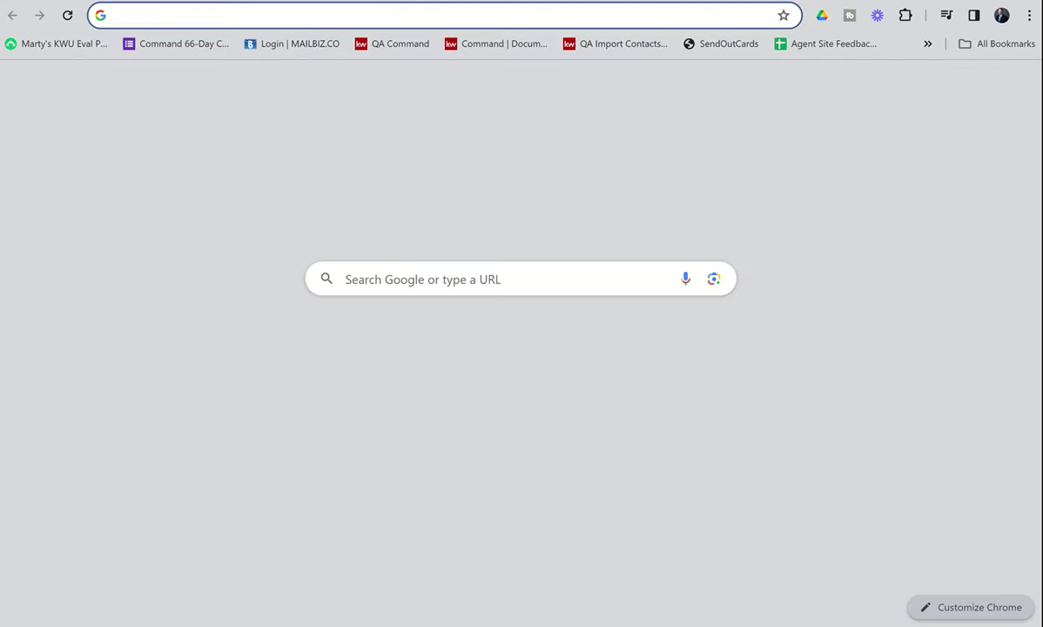
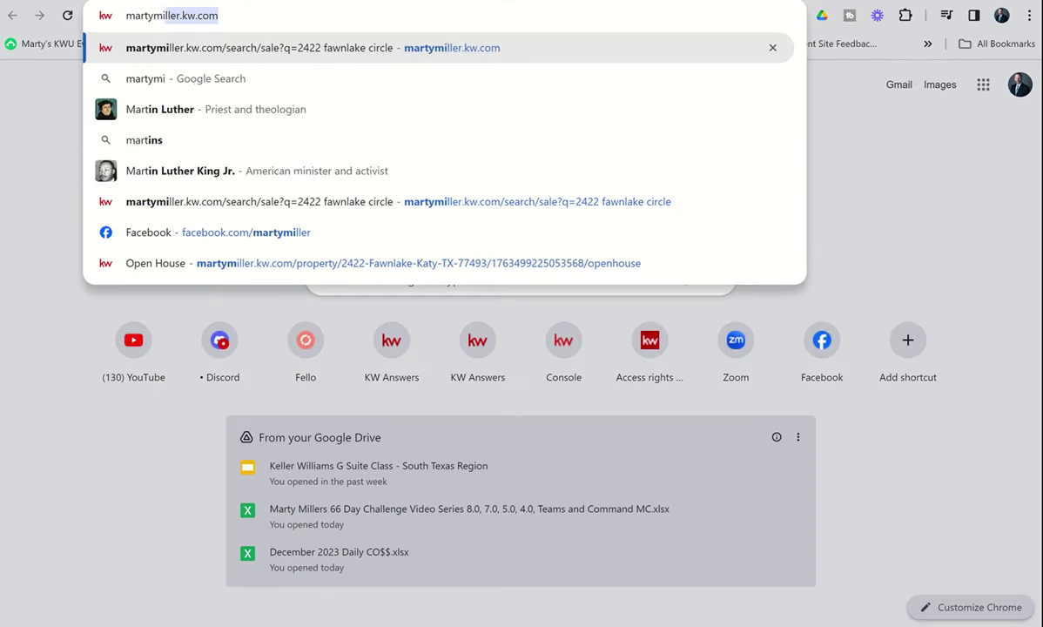
key("Return")
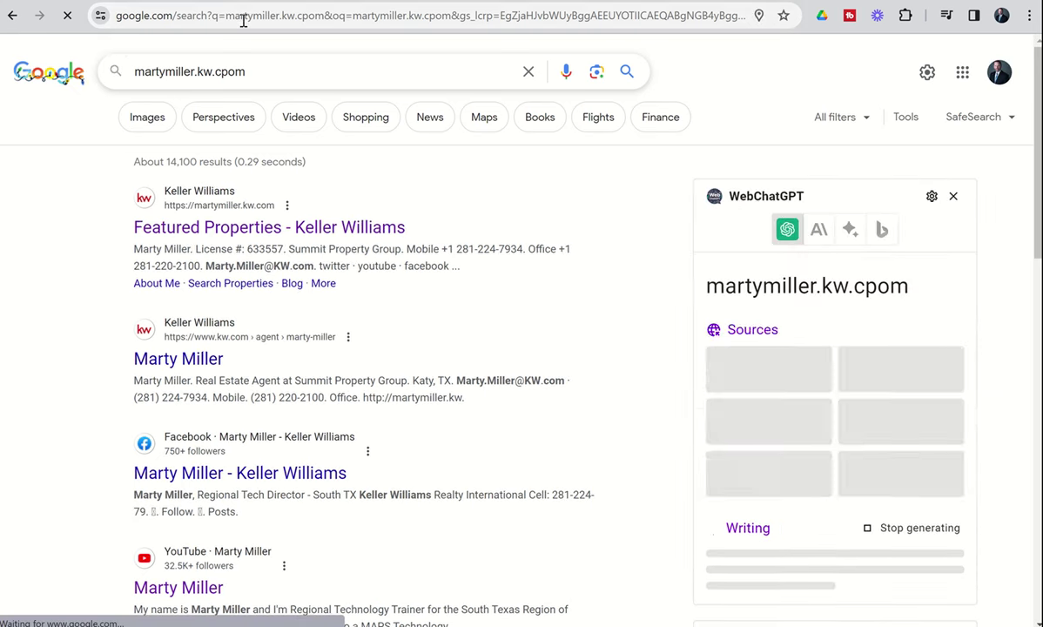
left_click(244, 15)
type("mart")
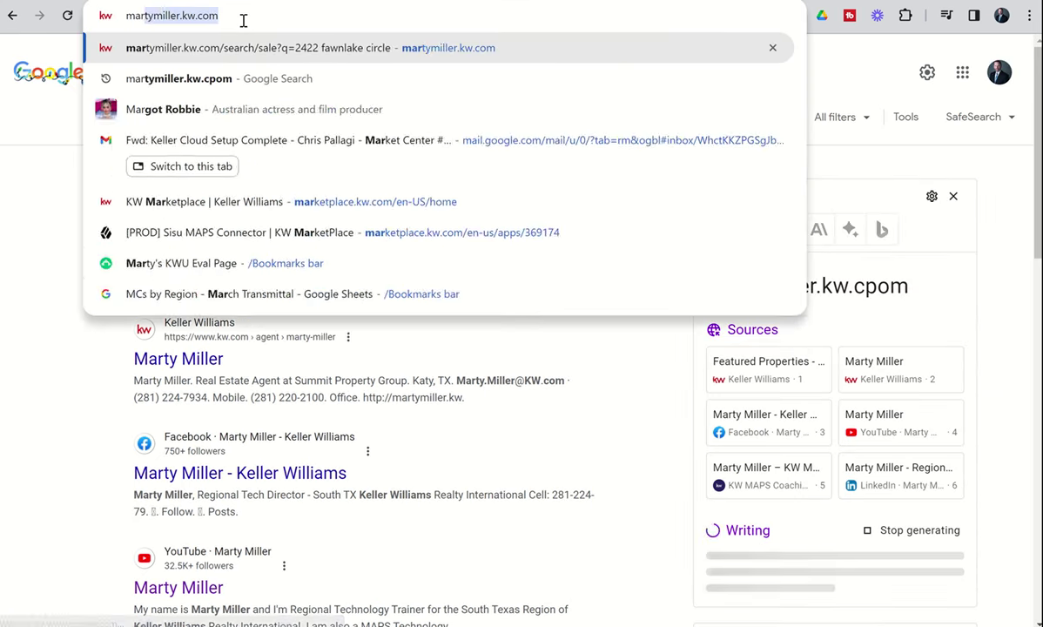
type("ymi")
key("Return")
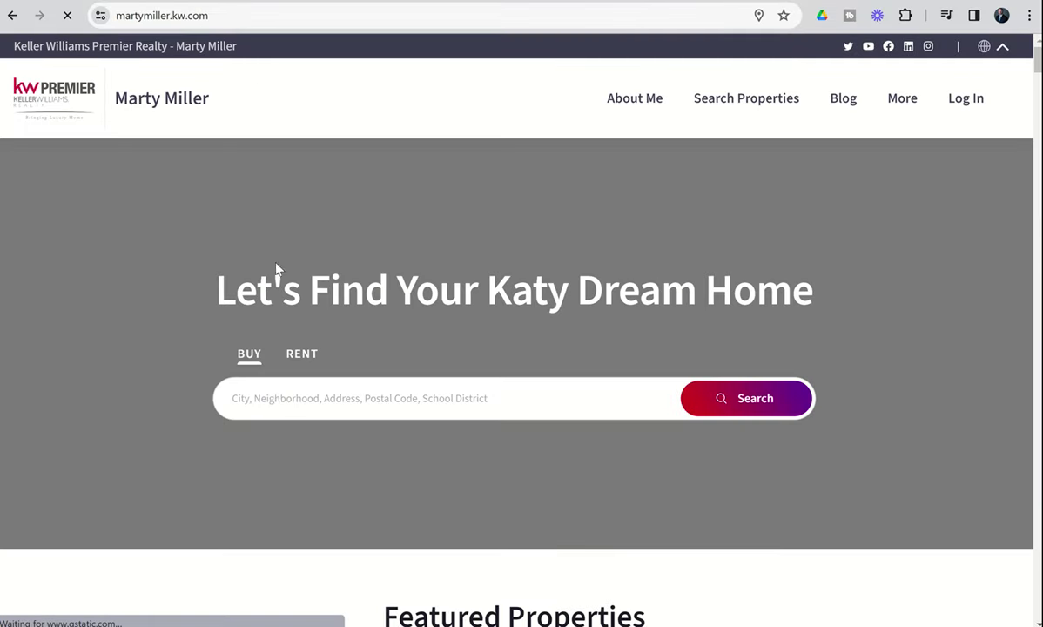
left_click(275, 393)
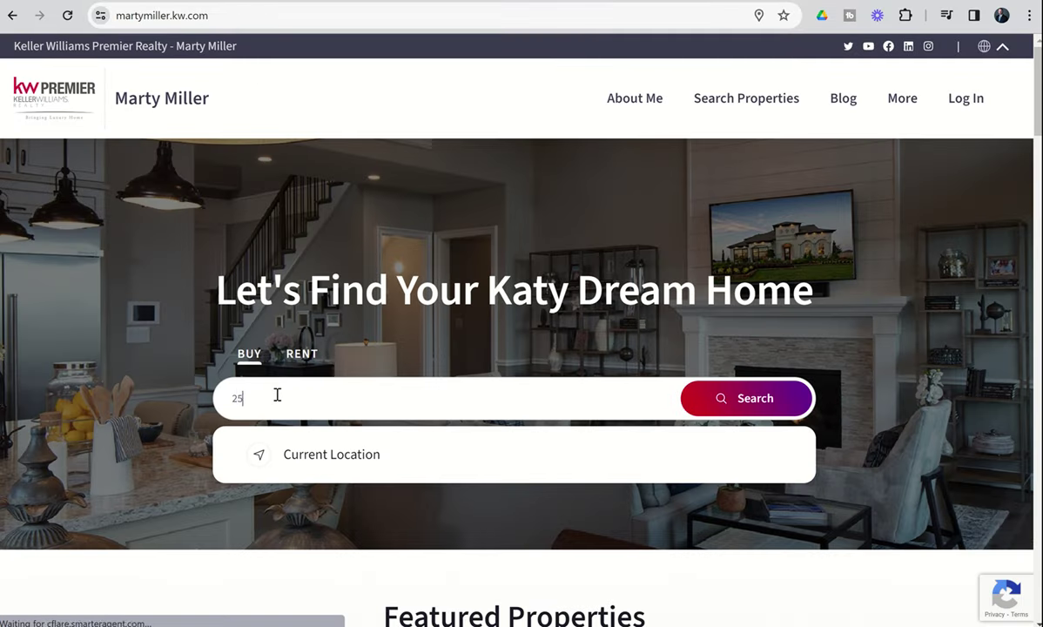
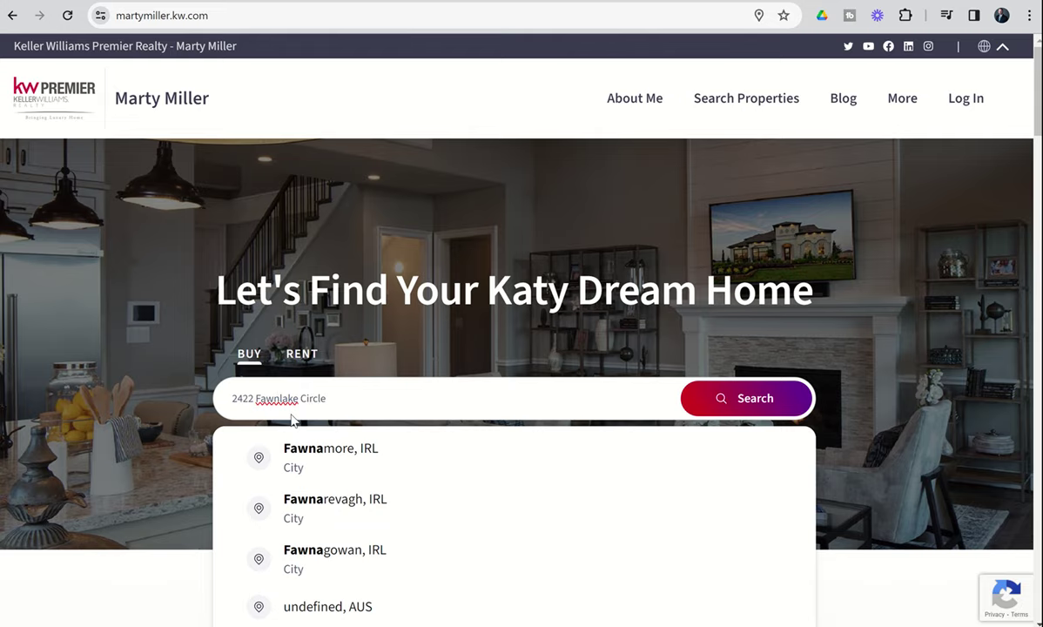
scroll(291, 418, "down", 5)
scroll(291, 421, "down", 8)
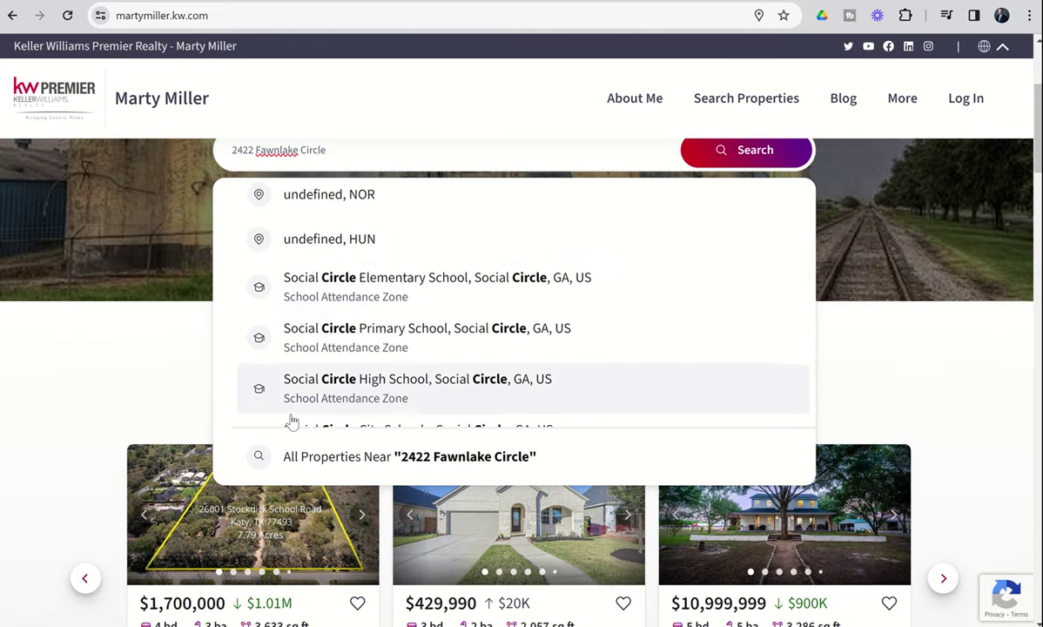
scroll(292, 421, "down", 8)
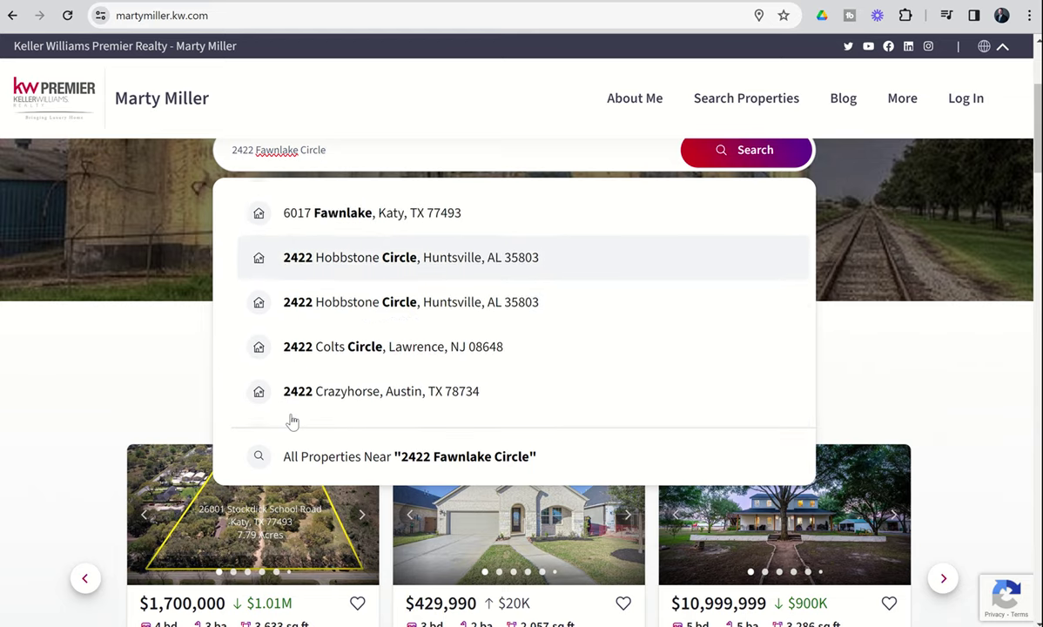
scroll(292, 421, "down", 8)
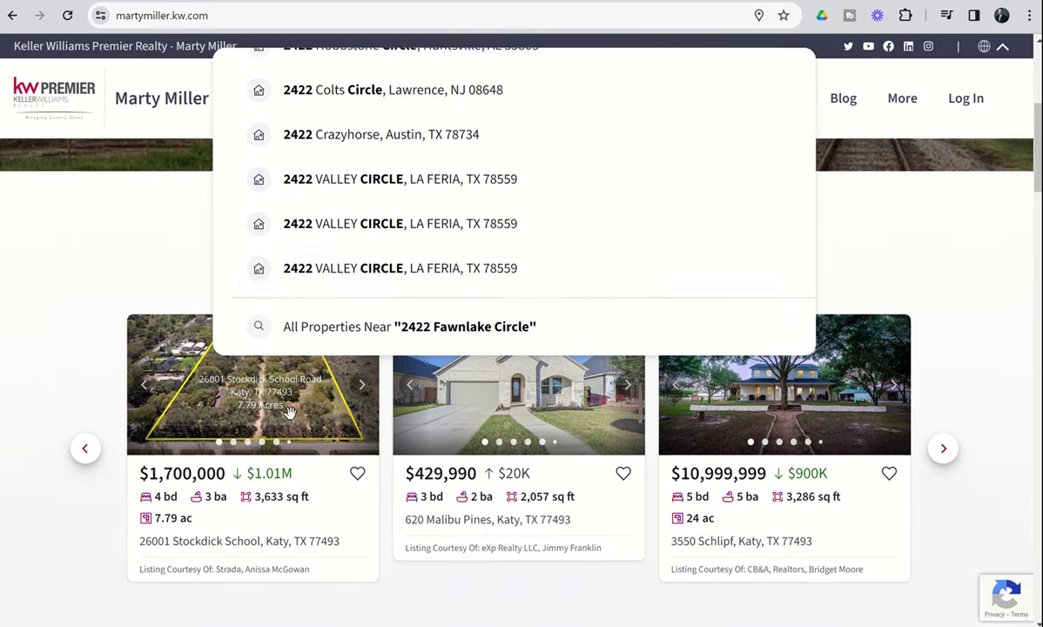
scroll(81, 251, "up", 3)
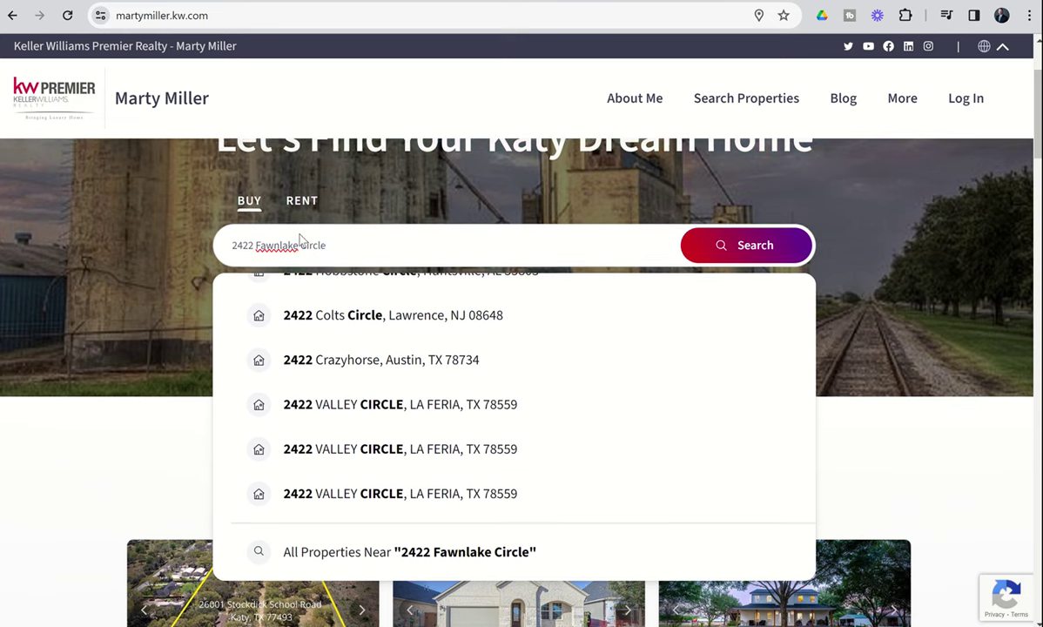
type(", Katy")
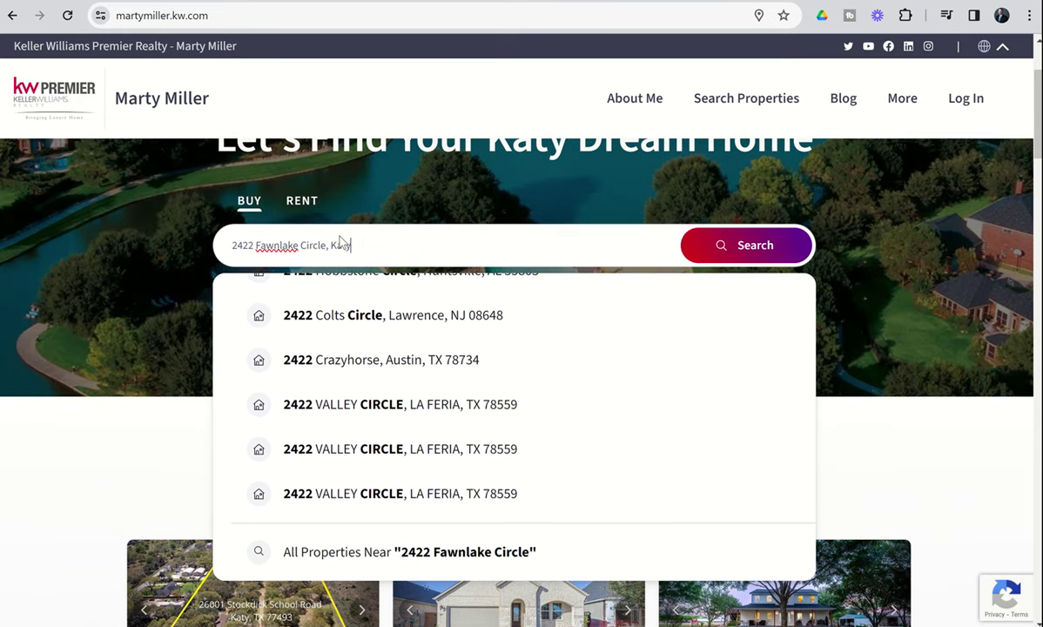
scroll(355, 416, "up", 2)
scroll(354, 417, "up", 4)
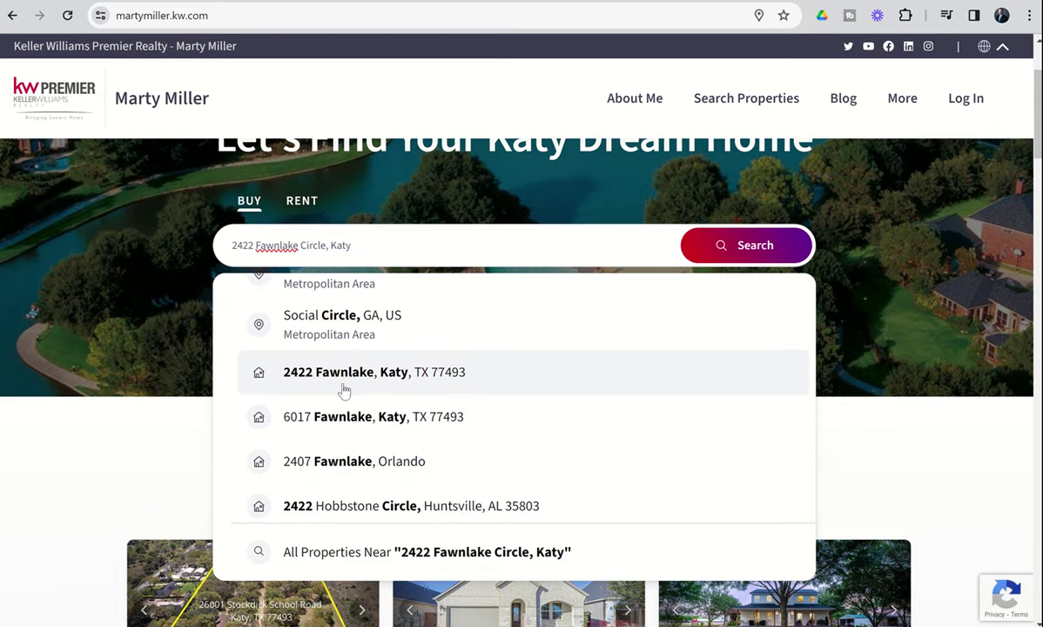
left_click(344, 390)
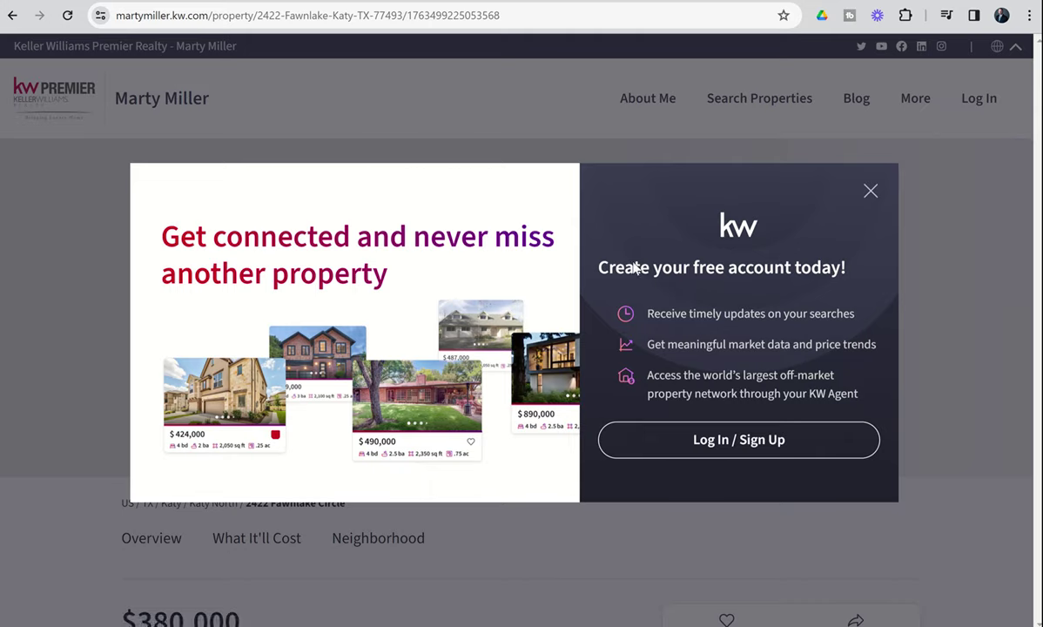
left_click(867, 194)
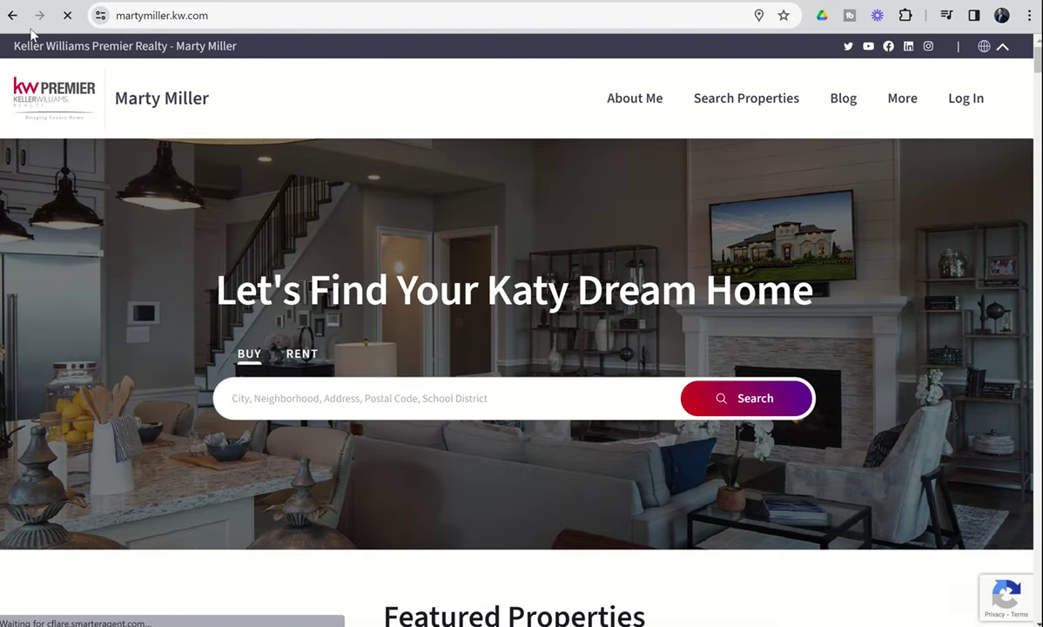
left_click(12, 15)
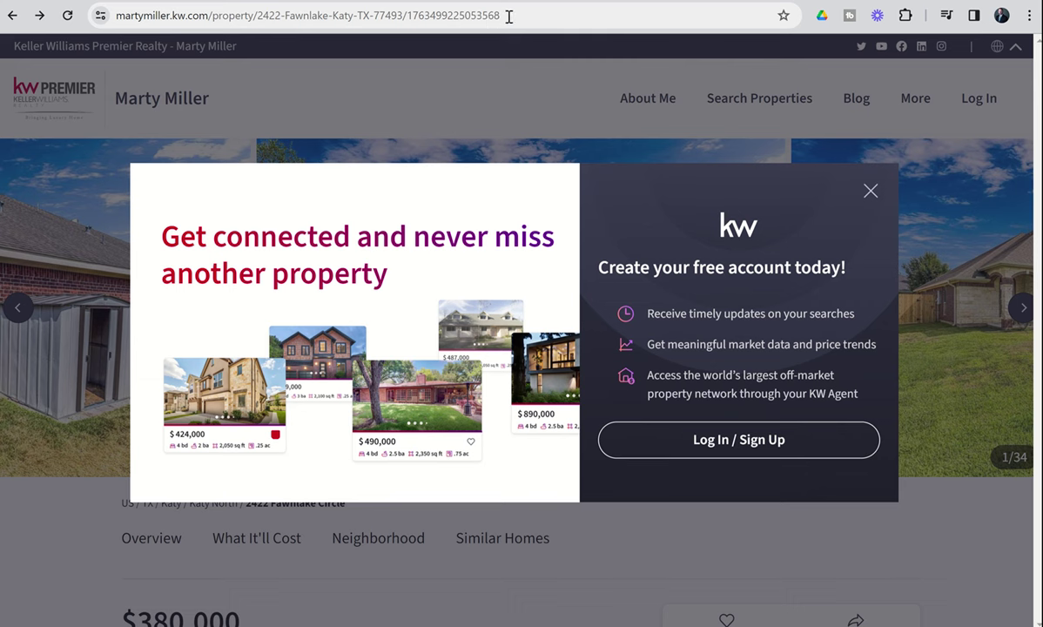
left_click_drag(508, 16, 102, 15)
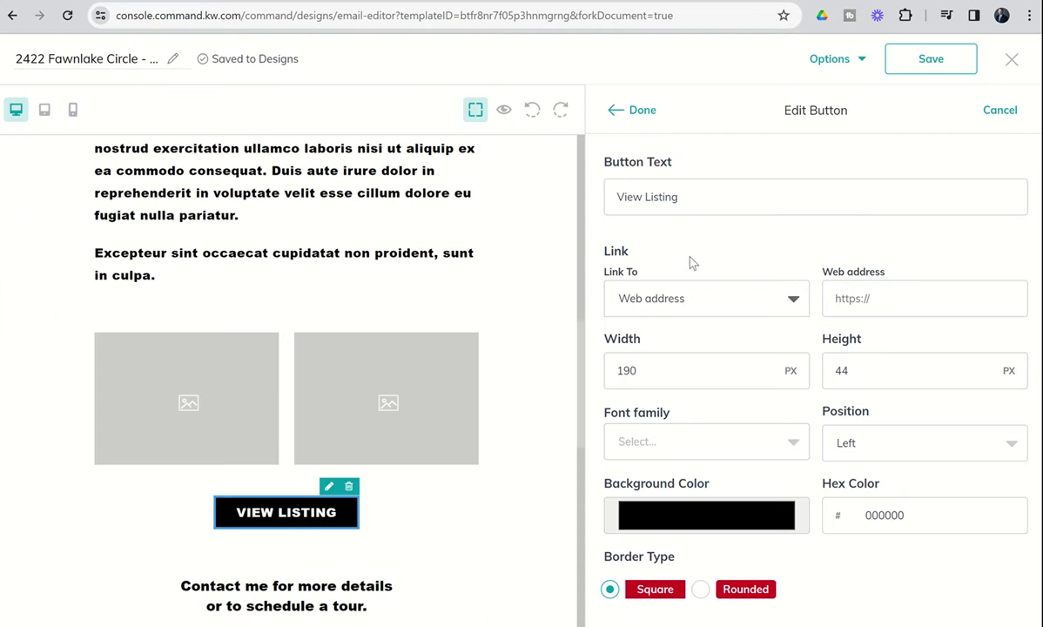
left_click(848, 298)
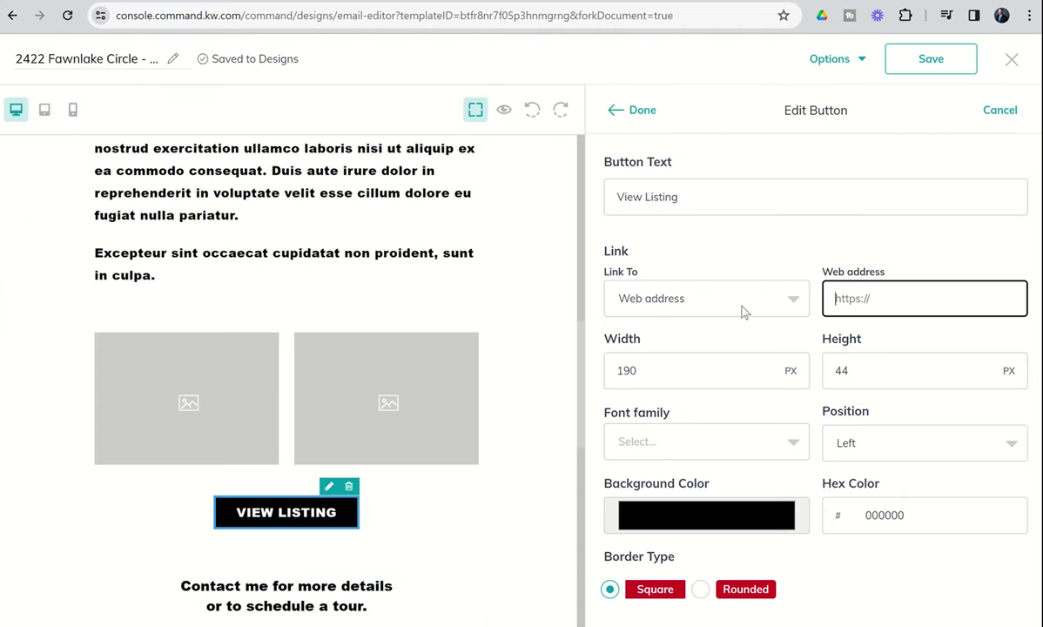
key("ctrl+v")
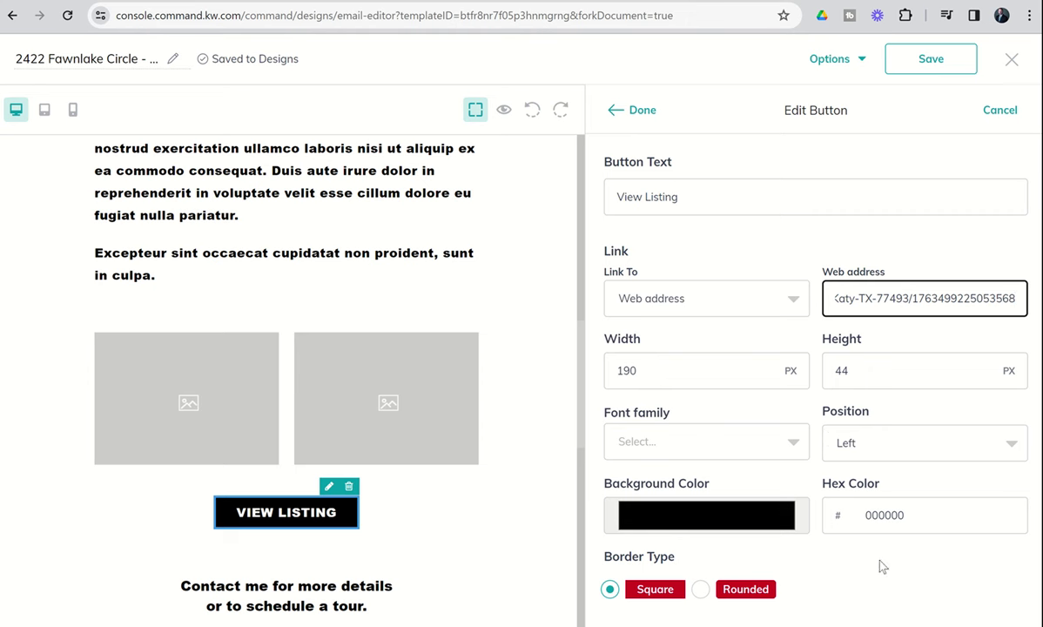
left_click(644, 110)
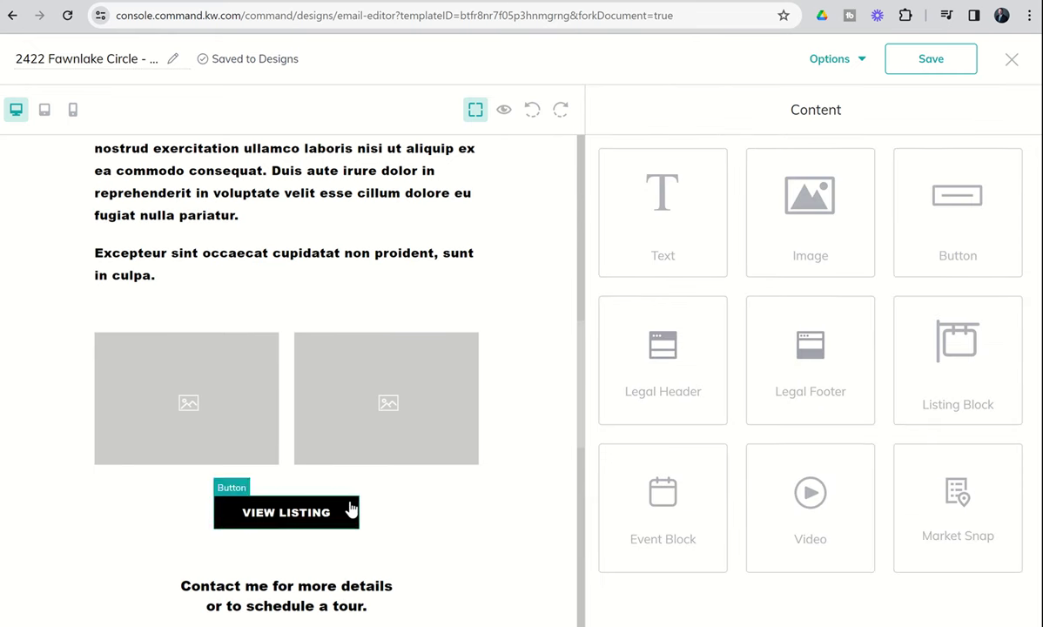
scroll(326, 468, "down", 4)
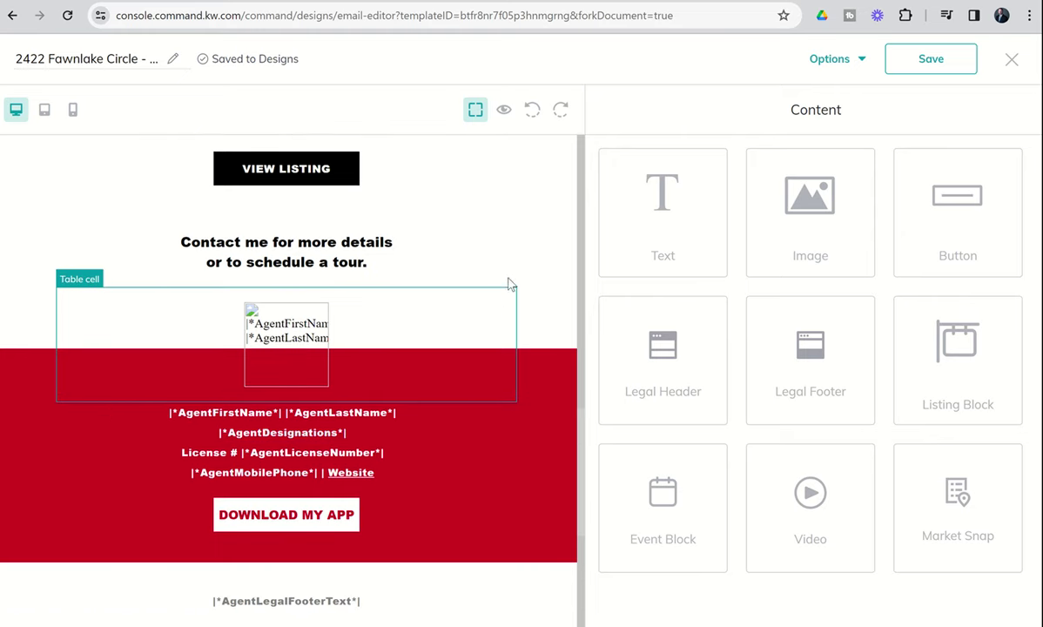
scroll(511, 283, "down", 2)
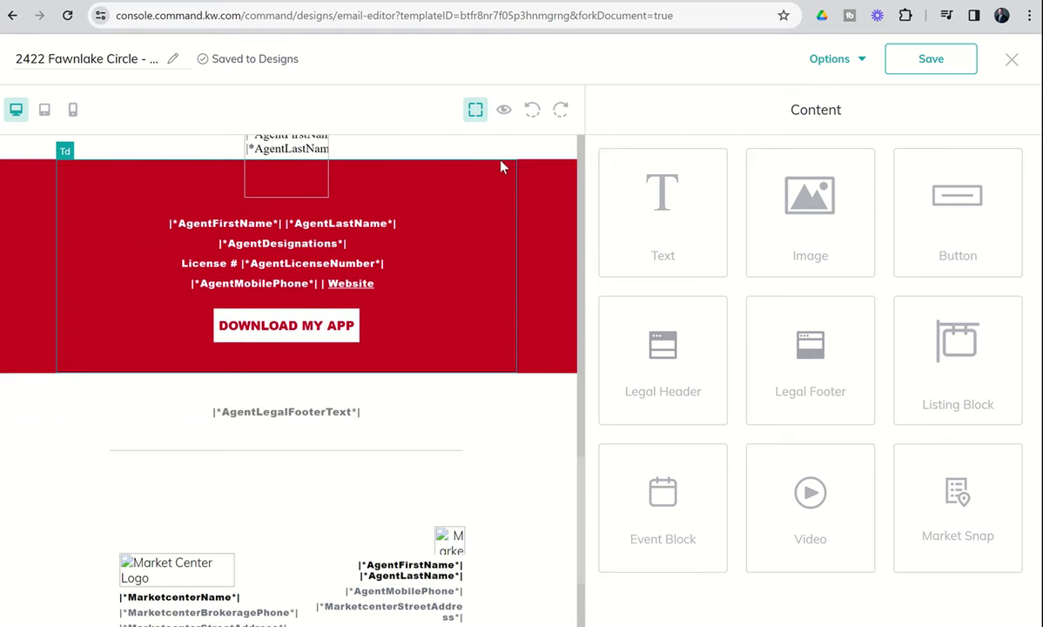
left_click(502, 111)
scroll(263, 406, "down", 5)
scroll(263, 406, "up", 5)
scroll(263, 407, "down", 3)
scroll(263, 406, "down", 6)
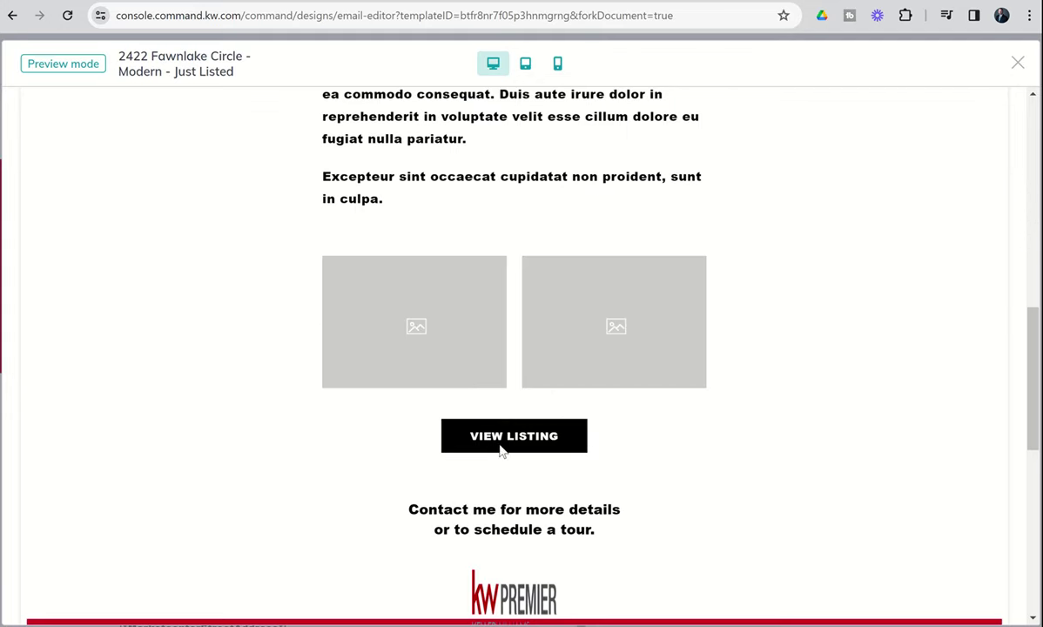
scroll(325, 451, "down", 2)
scroll(325, 451, "up", 12)
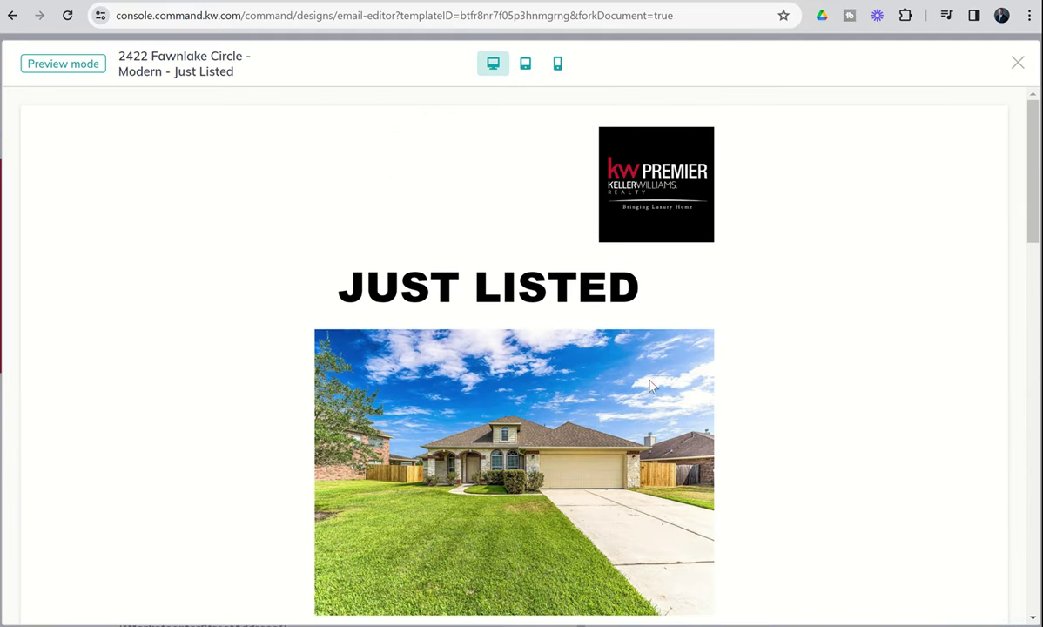
Close the preview and send a test of the Just Listed email to the agent's own e-mail address.
left_click(1015, 63)
left_click(858, 63)
left_click(840, 140)
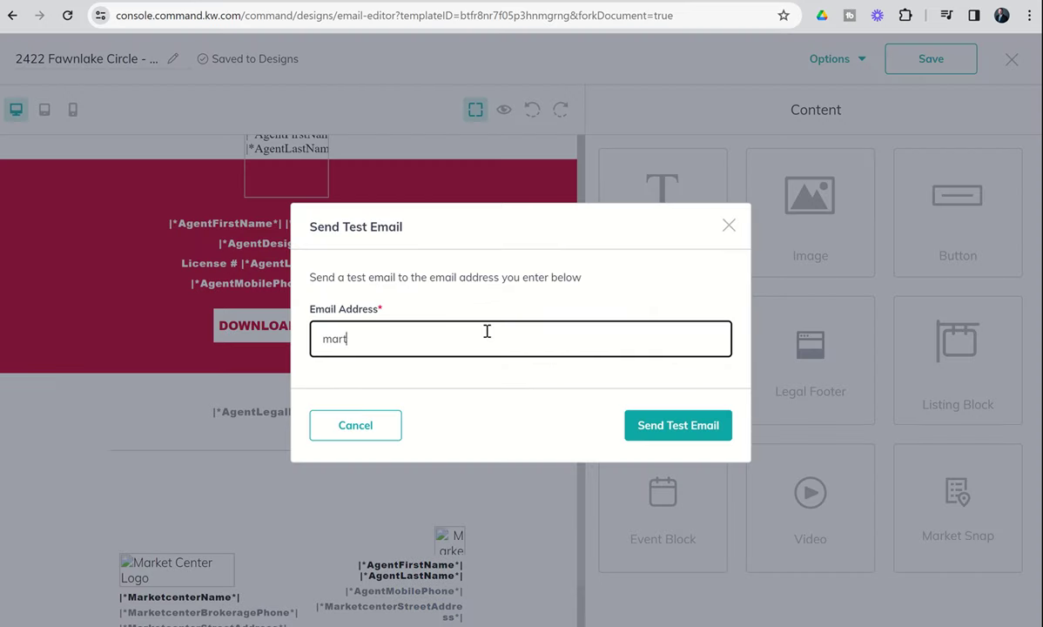
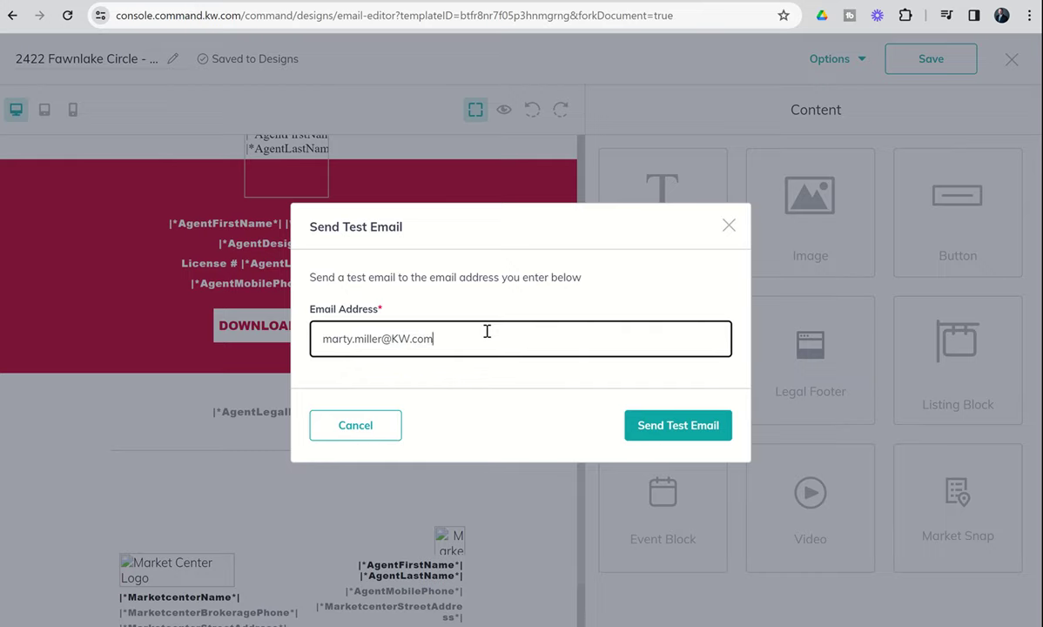
key("Return")
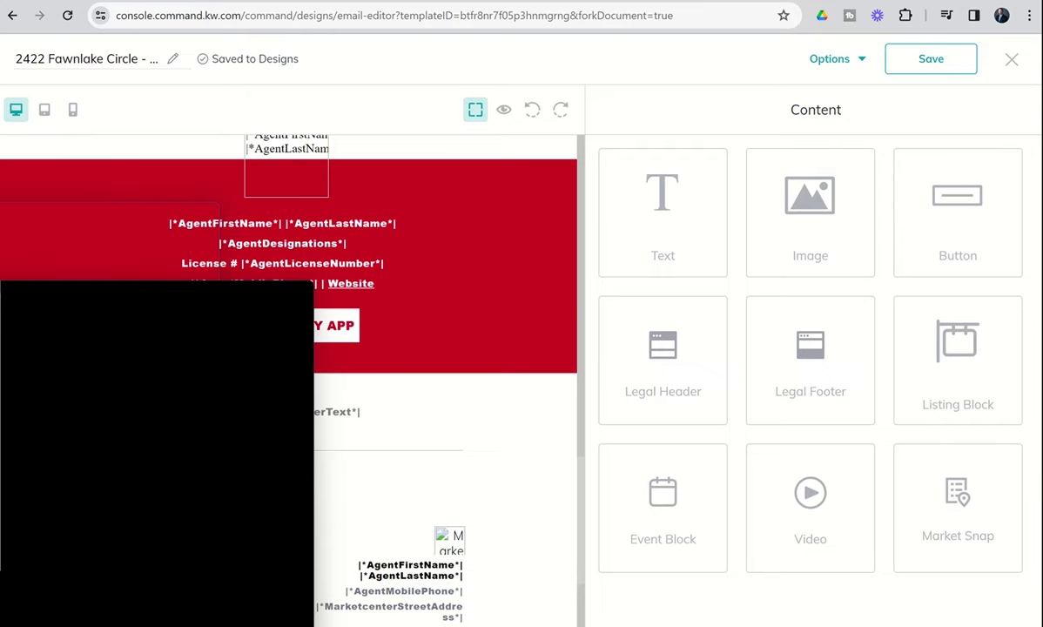
Maximize the [TEST] email in Gmail, check the JUST LISTED photo and View Listing button, then restore it.
left_click_drag(425, 167, 603, 26)
left_click(811, 51)
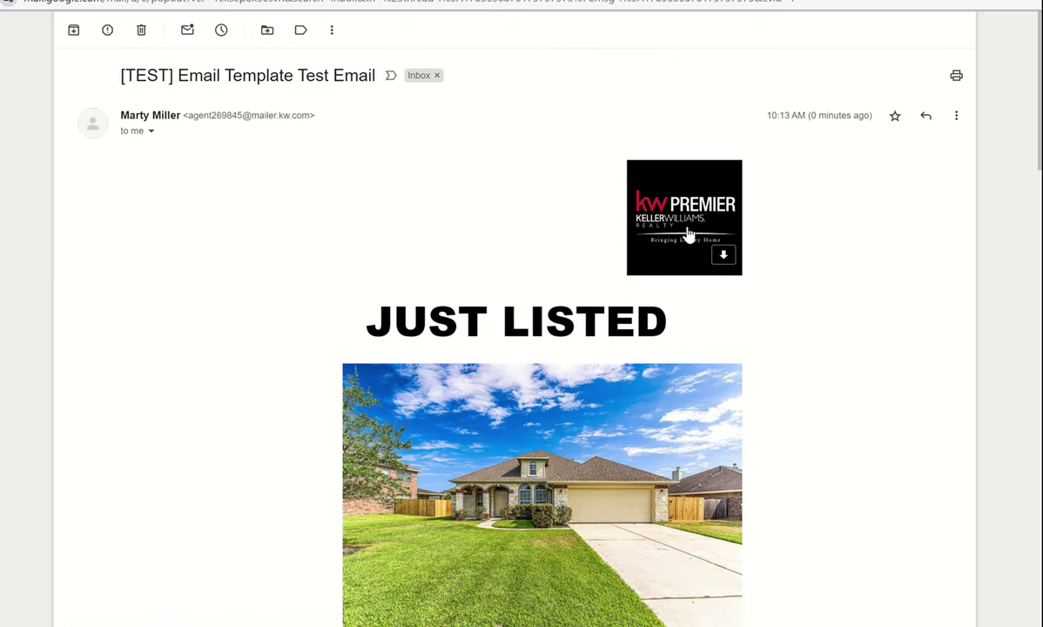
scroll(750, 326, "down", 2)
scroll(750, 325, "down", 10)
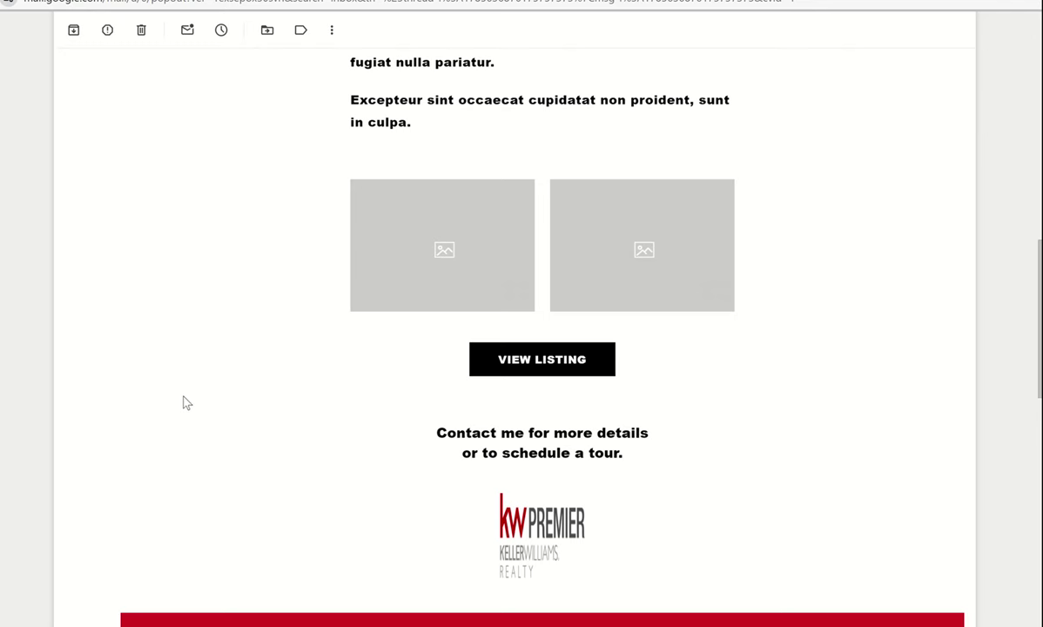
scroll(326, 374, "up", 2)
scroll(326, 377, "up", 5)
scroll(328, 377, "up", 3)
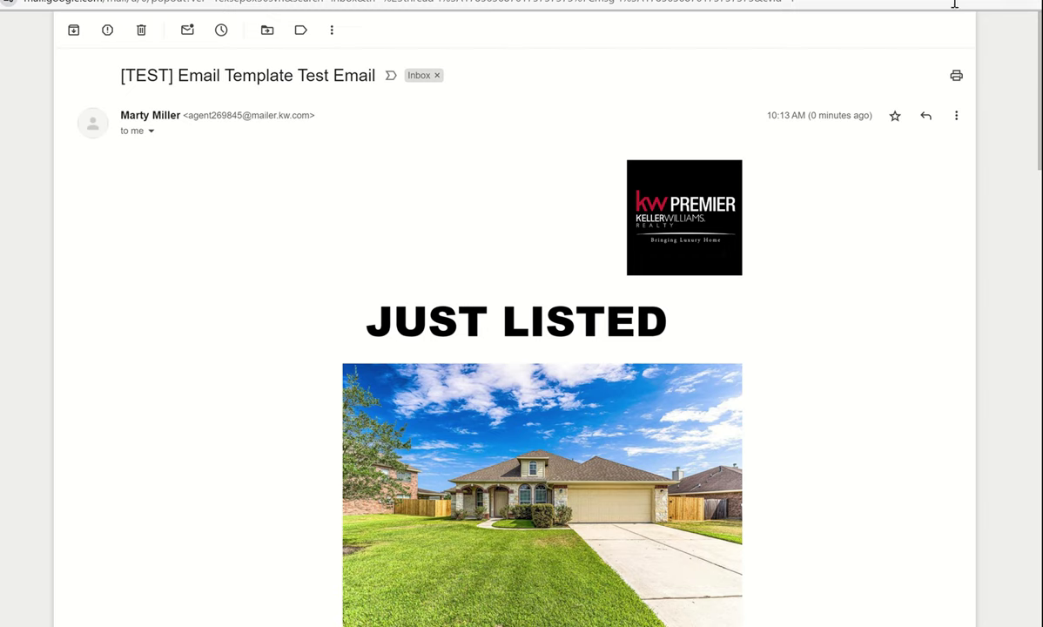
left_click_drag(522, 2, 0, 12)
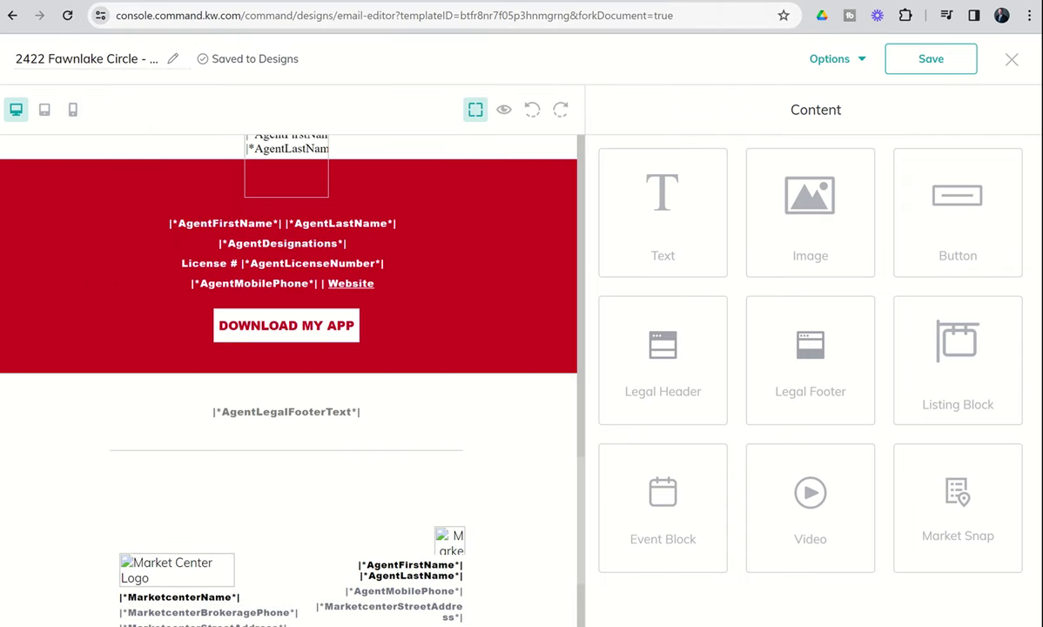